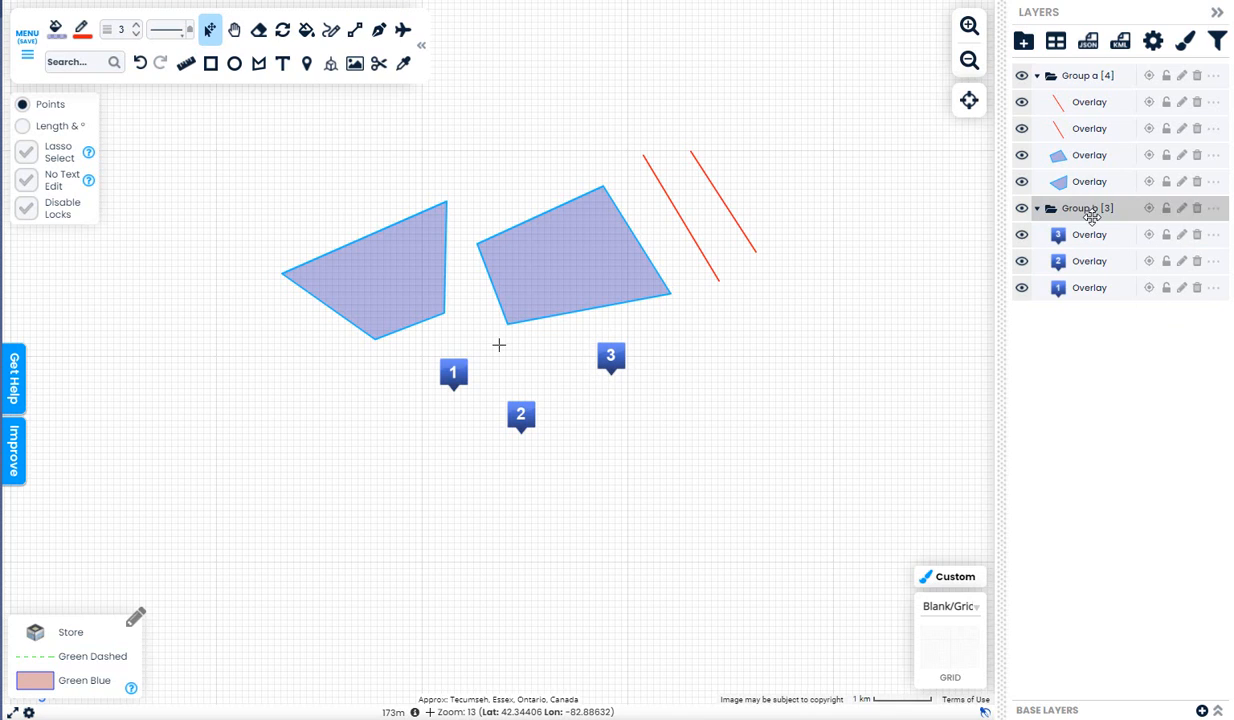
In the Layers panel, select the left polygon and both red lines of Group a together
left_click(1107, 180)
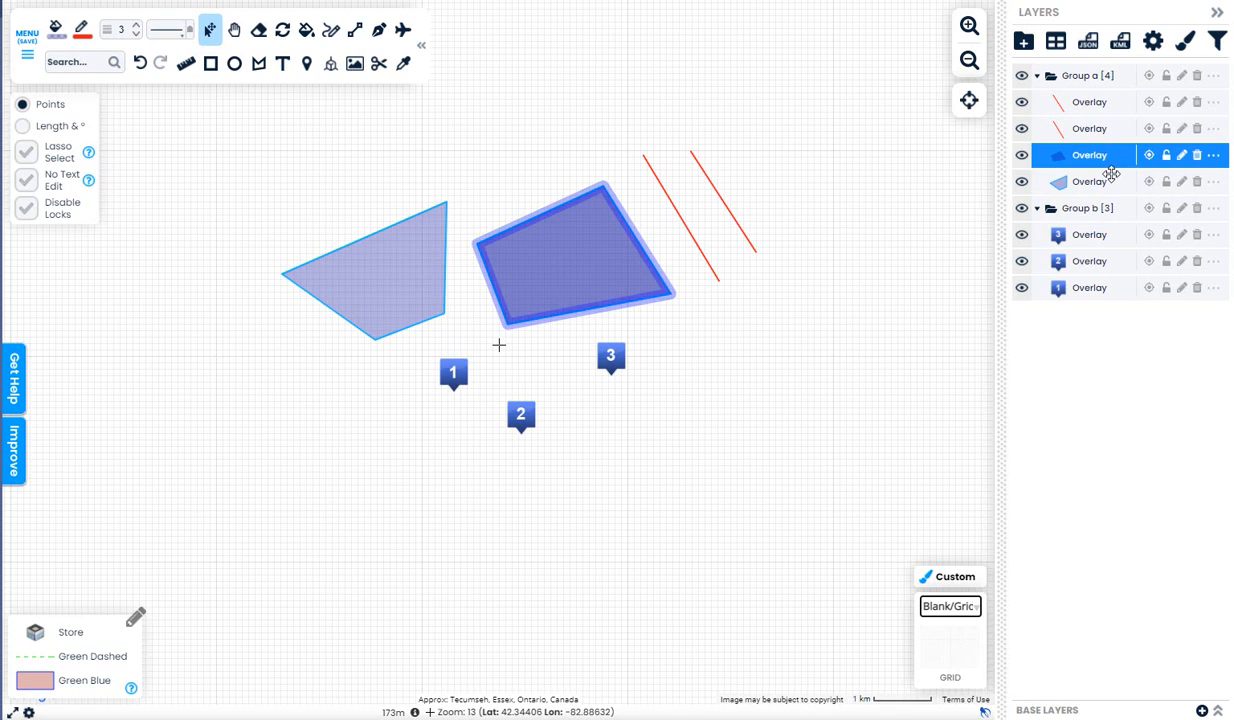
left_click(1108, 178, "shift")
left_click(1090, 128, "ctrl")
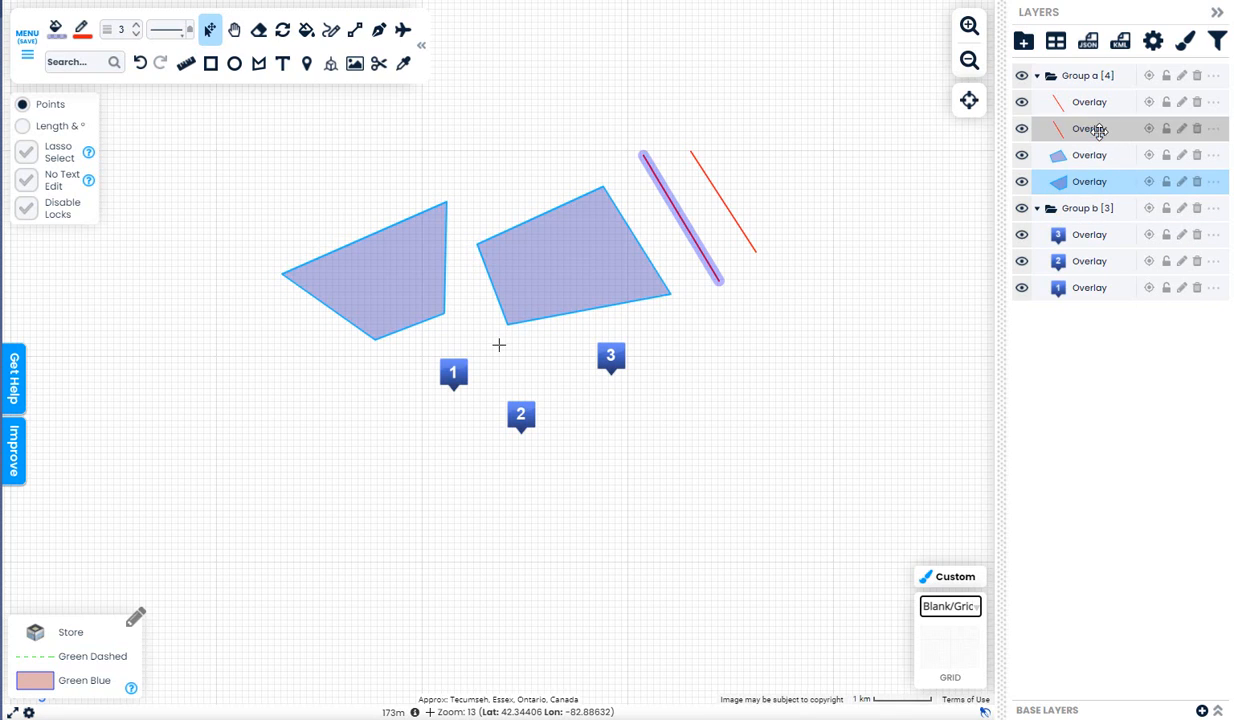
left_click(1090, 102, "ctrl")
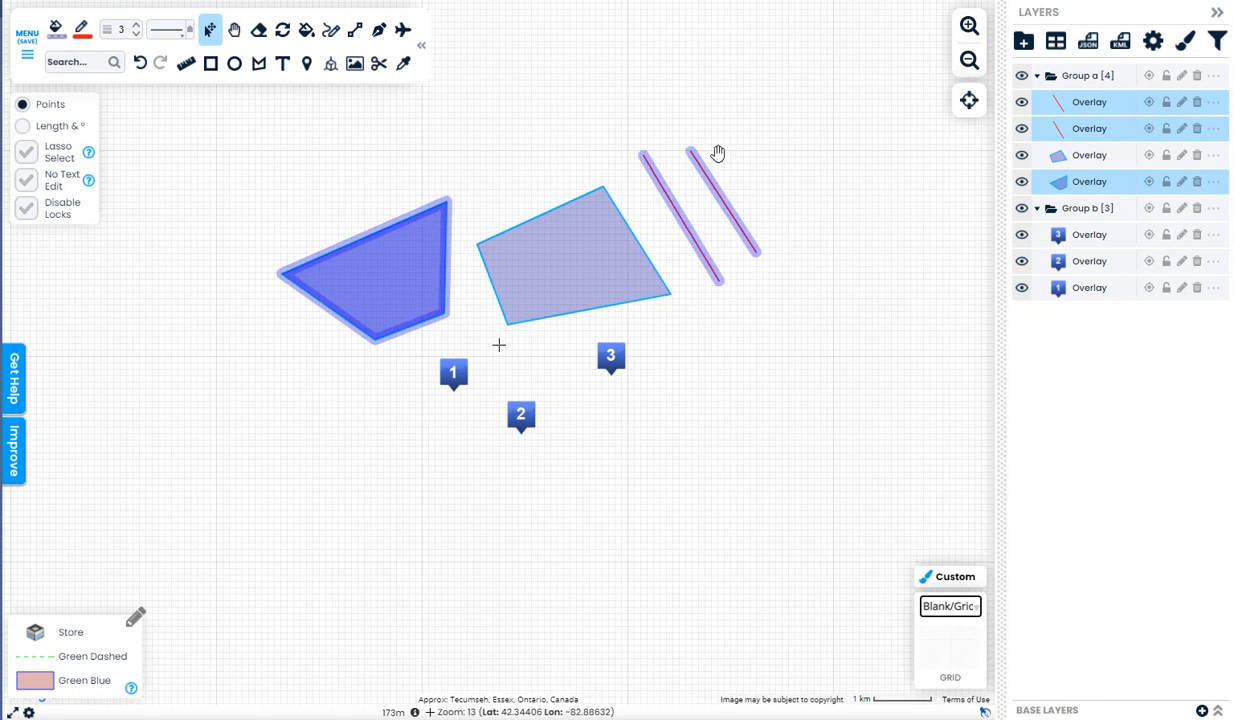
key("Delete")
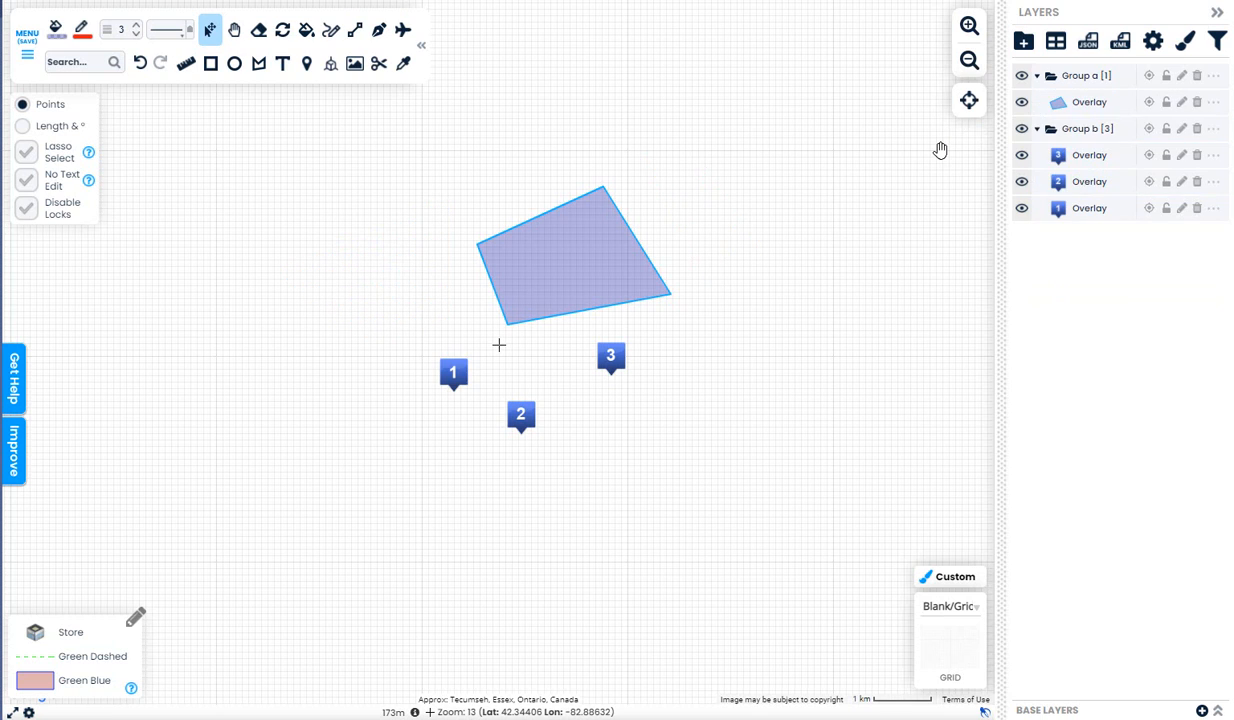
key("ctrl+z")
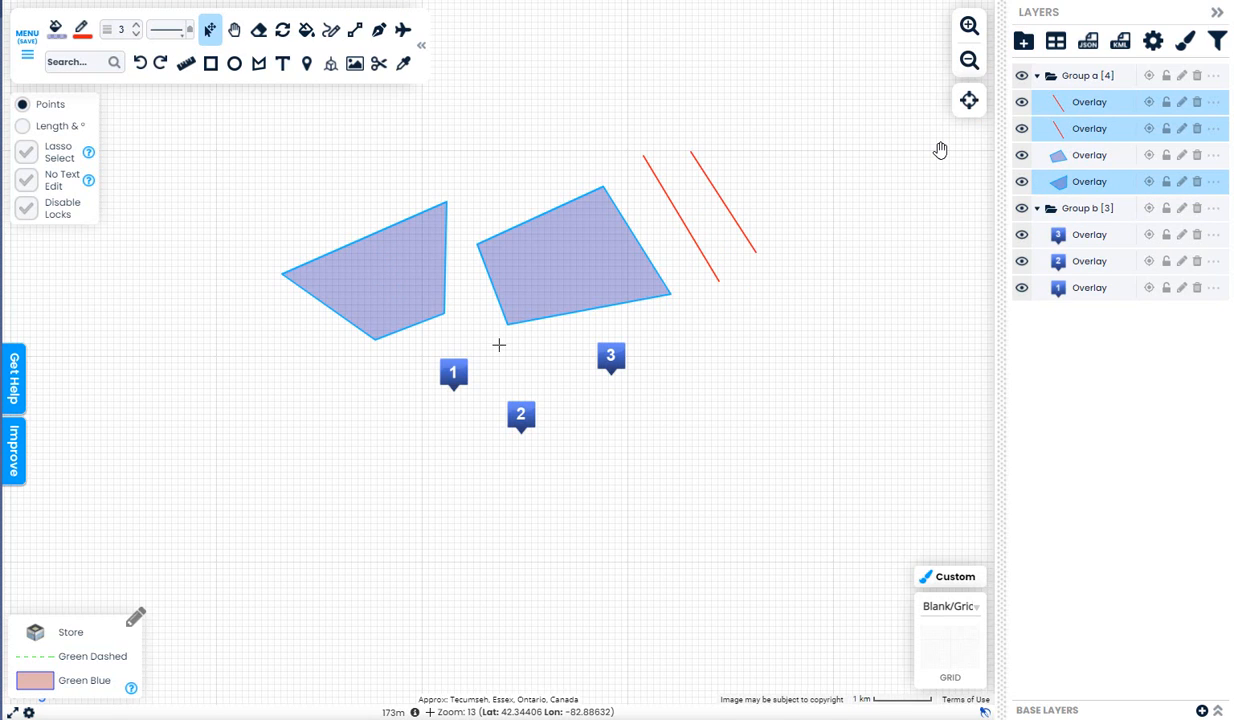
left_click(1086, 182)
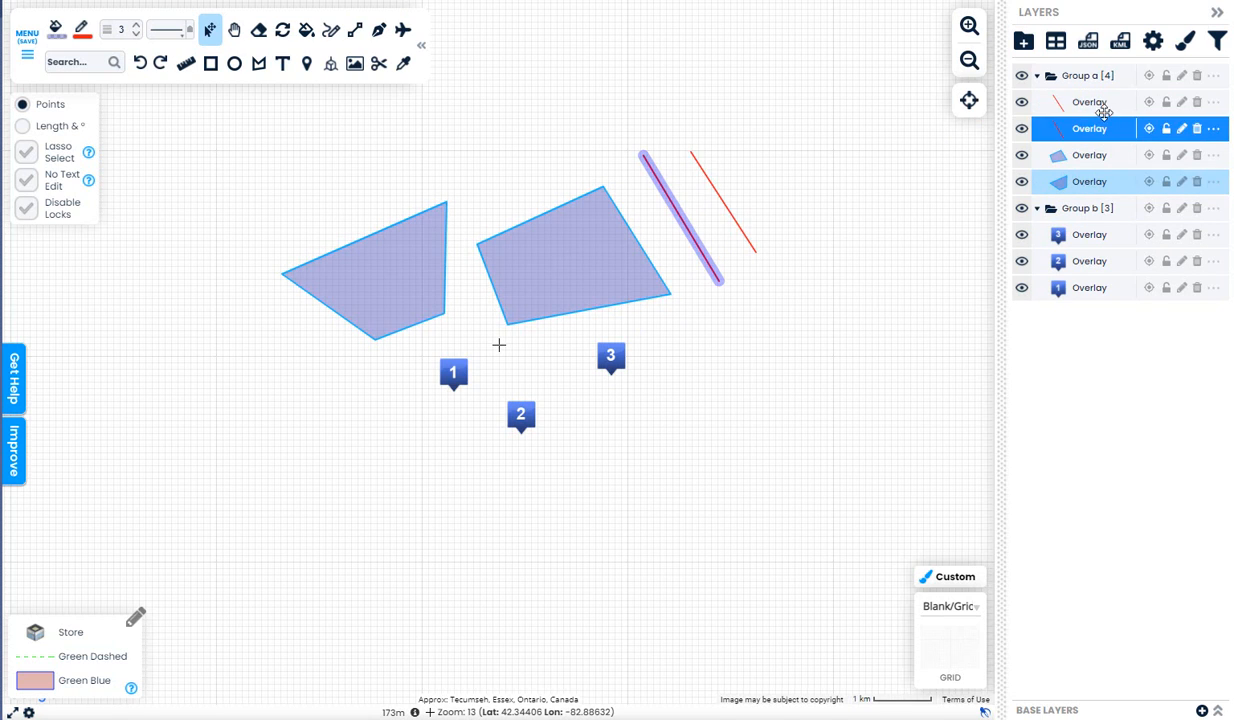
left_click(1098, 106, "shift")
key("Delete")
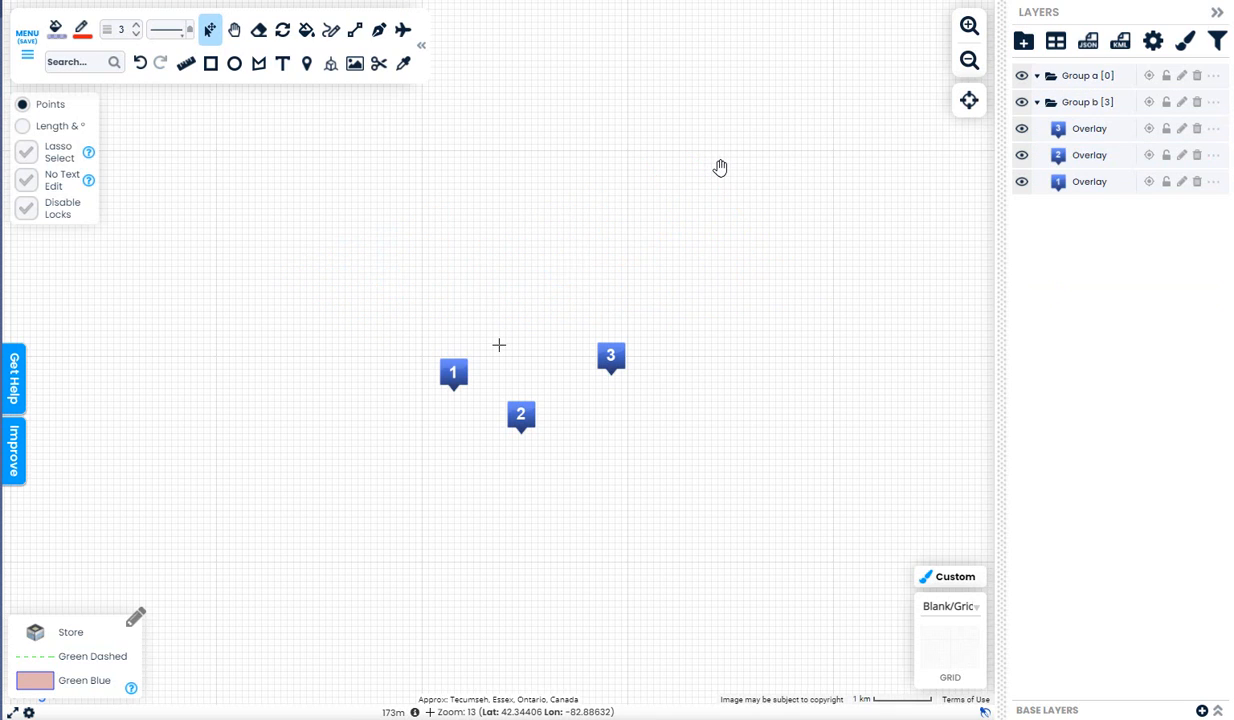
key("ctrl+z")
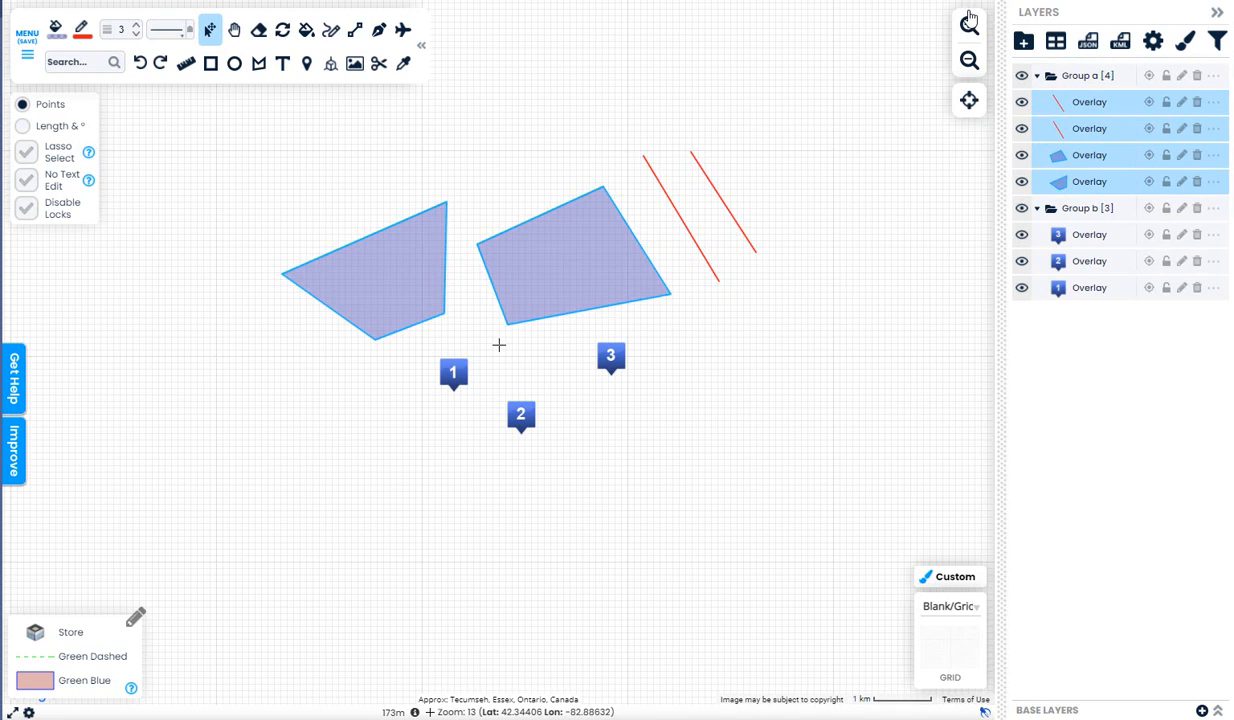
Add a new Group c, then move the four overlays into it and back to Group a
left_click(1023, 44)
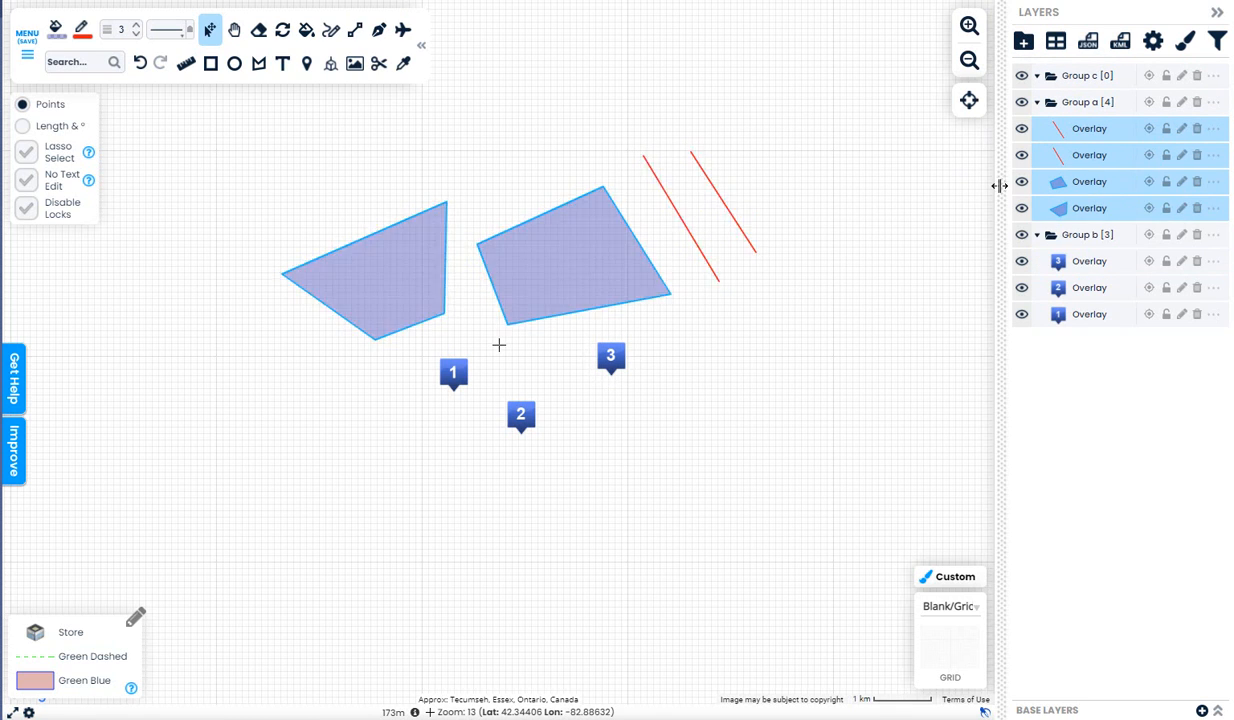
left_click_drag(1097, 128, 1100, 77)
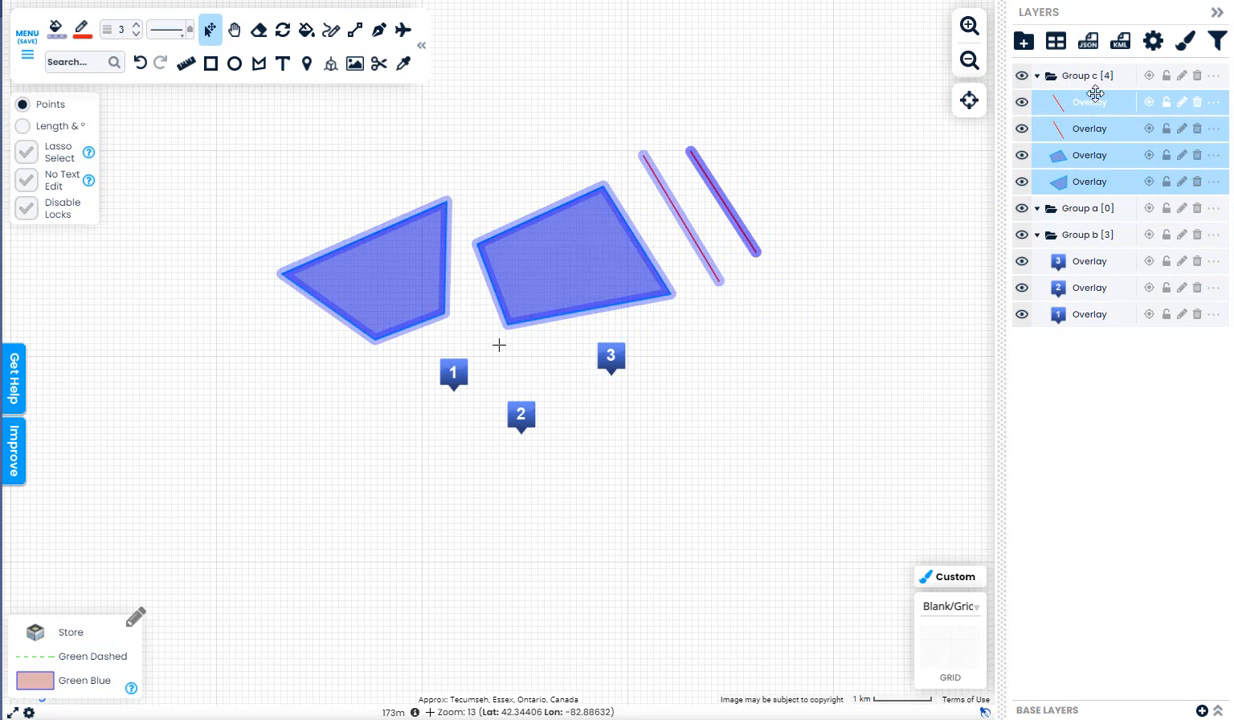
left_click_drag(1101, 121, 1096, 200)
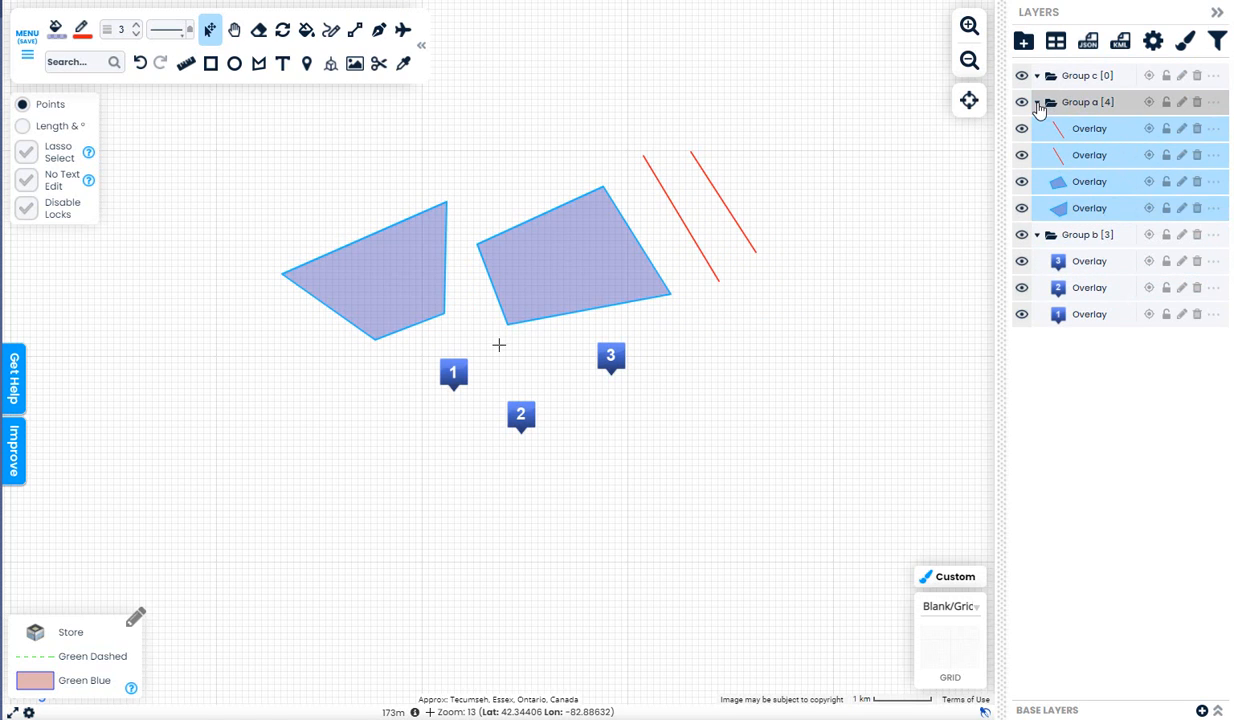
Nest Group a inside Group c, then move it back to the top level ahead of Group c
left_click(1100, 104)
left_click_drag(1101, 104, 1107, 81)
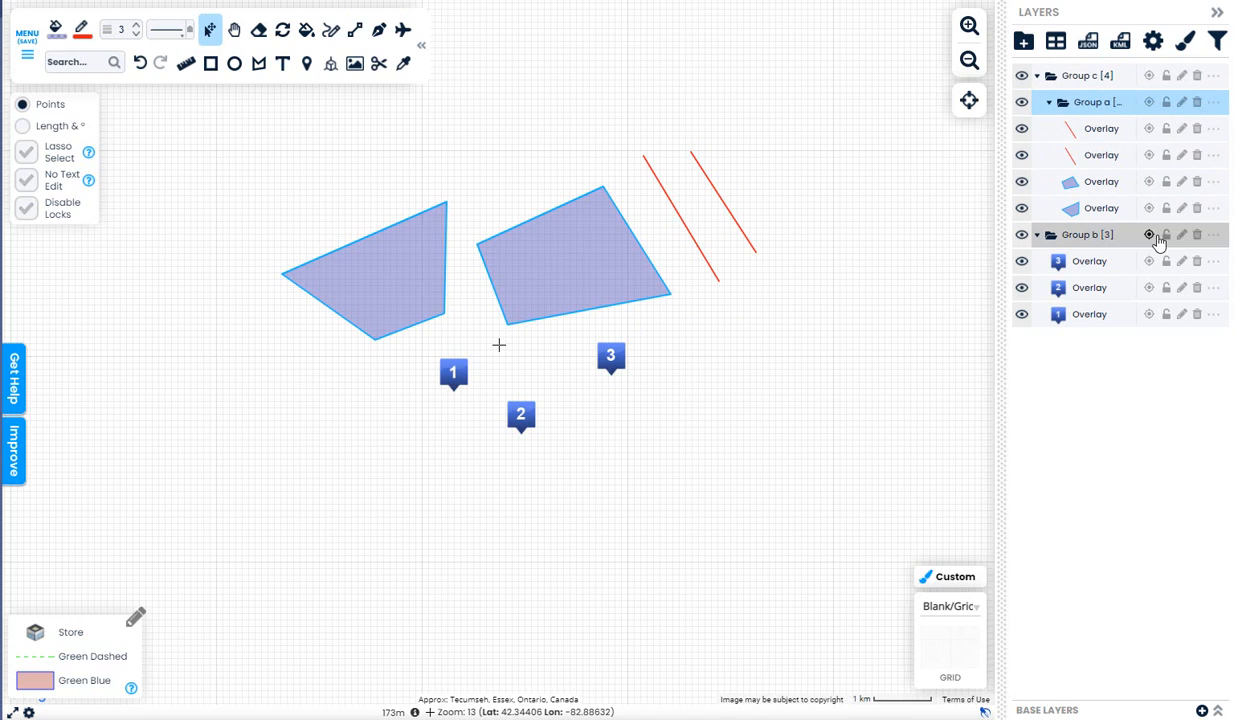
left_click(1049, 104)
left_click(1051, 104)
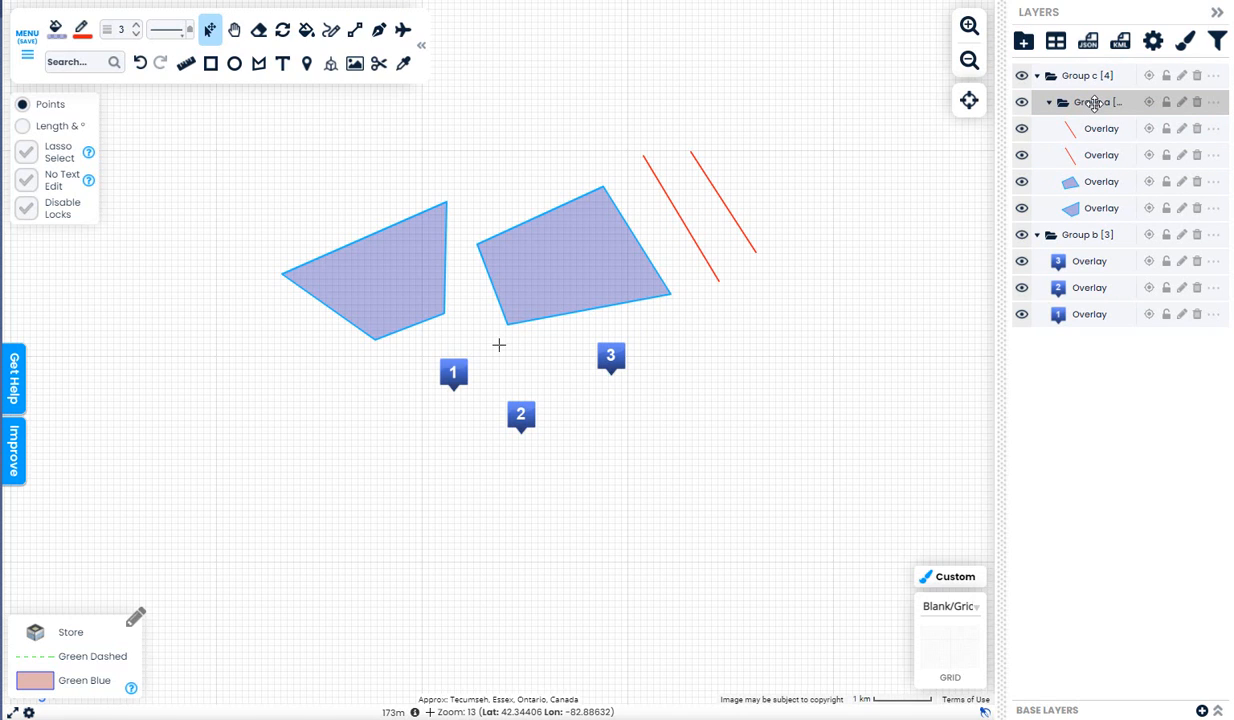
left_click_drag(1094, 102, 1050, 78)
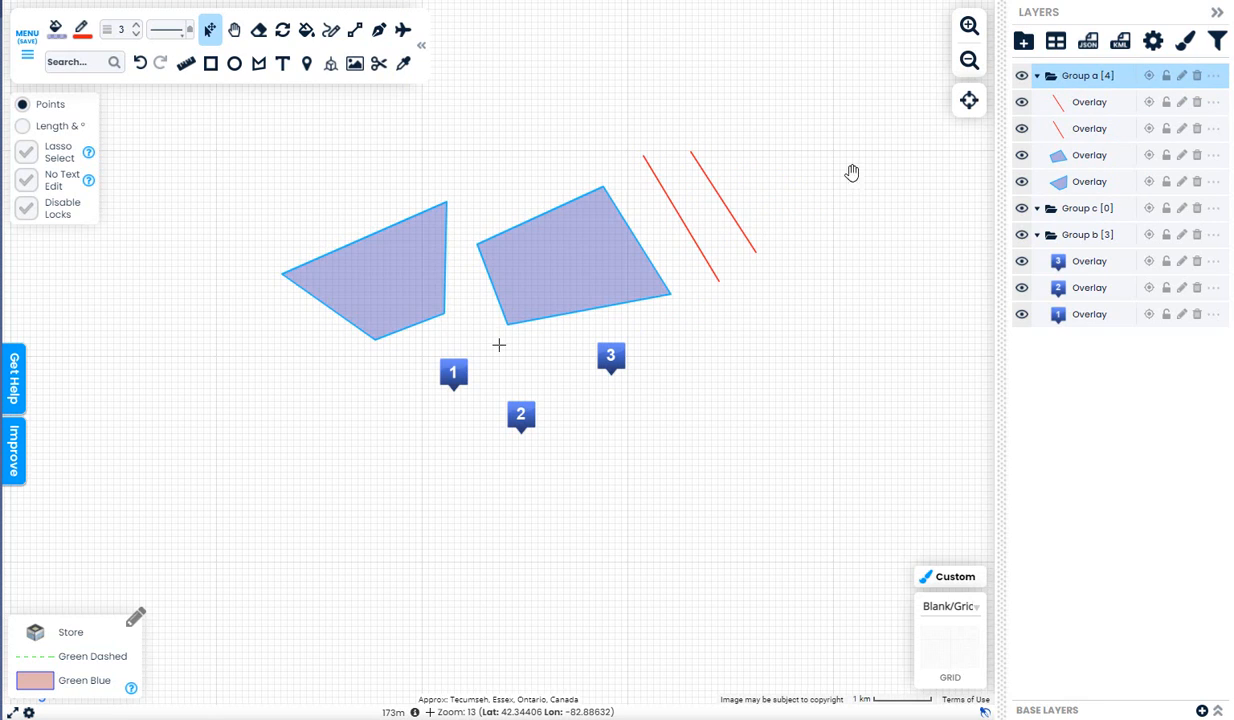
right_click(714, 193)
left_click(785, 315)
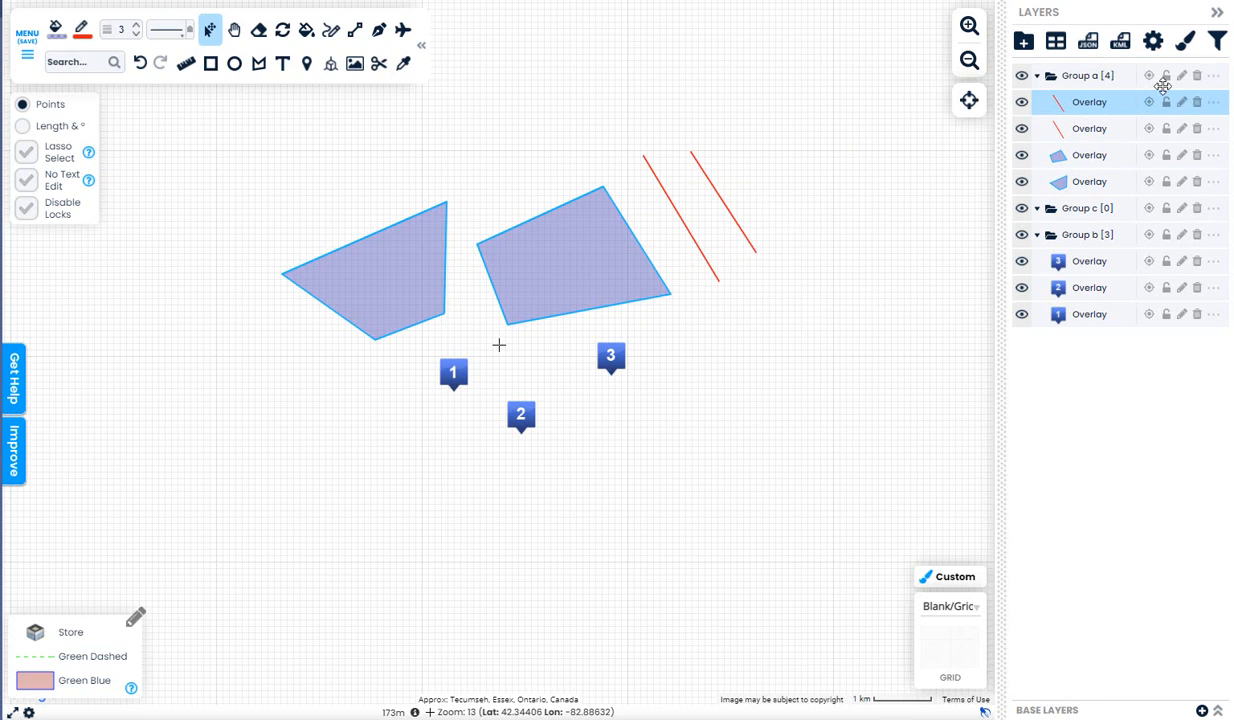
right_click(705, 172)
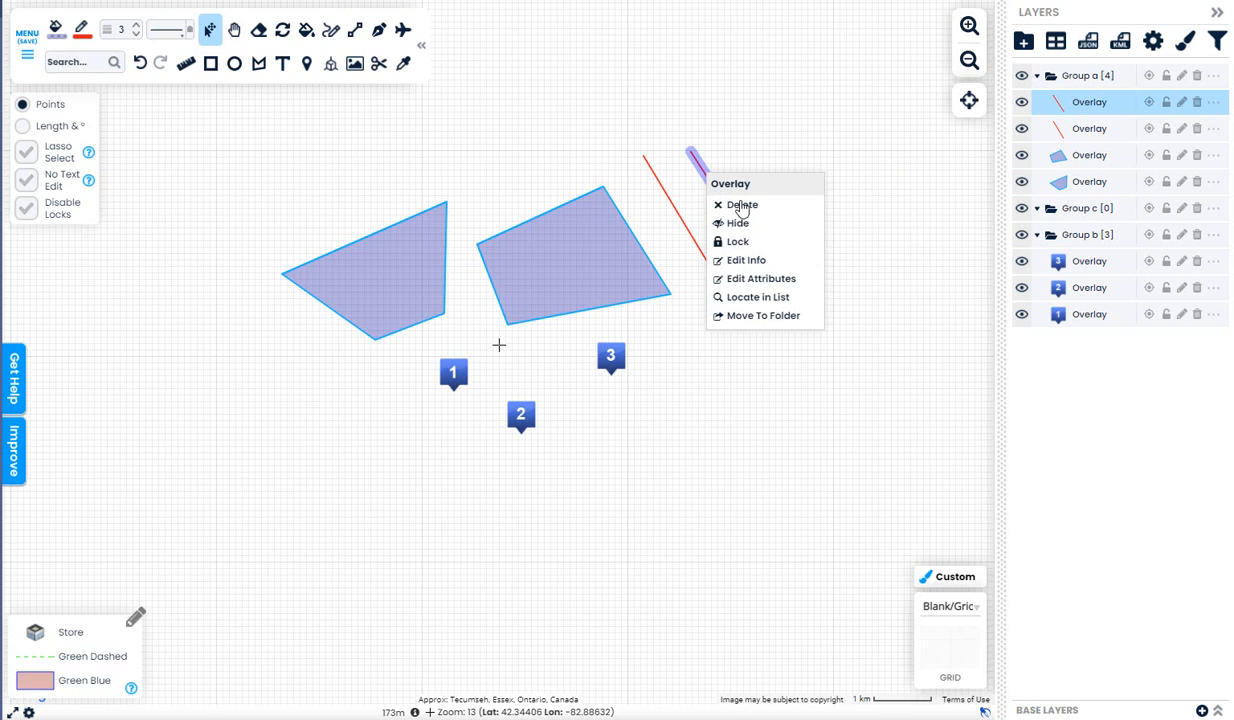
left_click(788, 297)
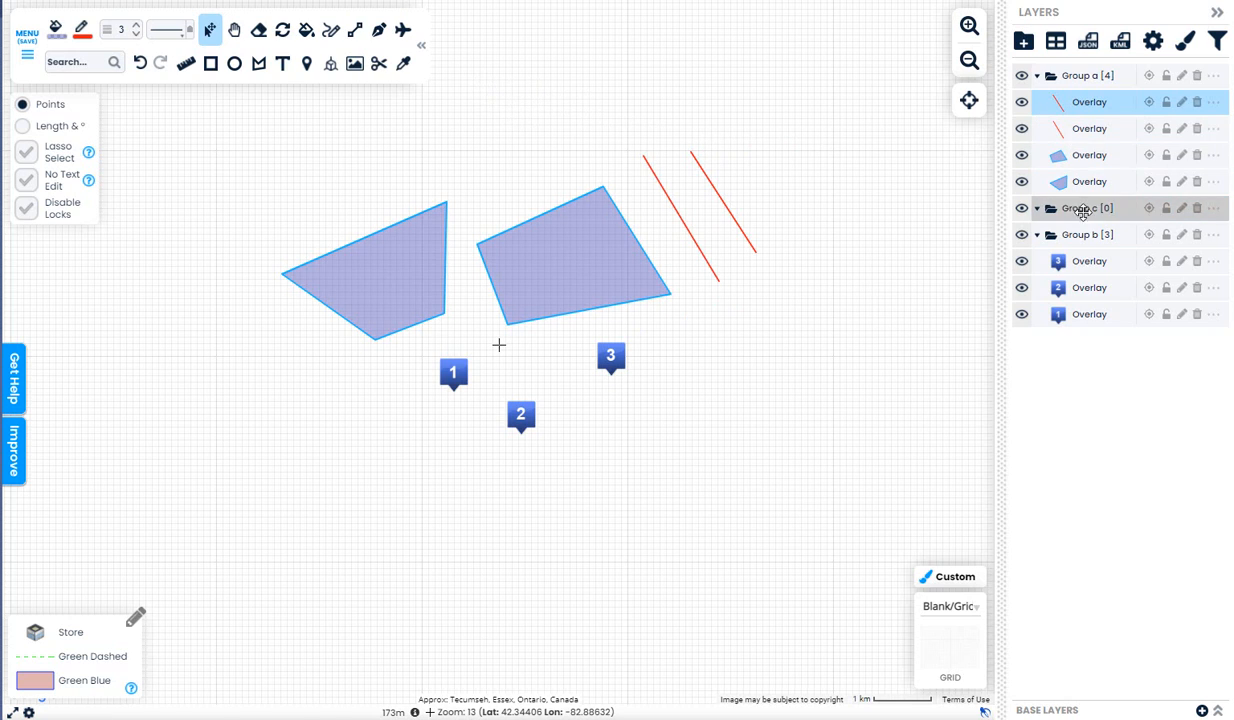
Draw four short red straight lines around the polygons, bringing Group a to eight overlays
left_click(1092, 156)
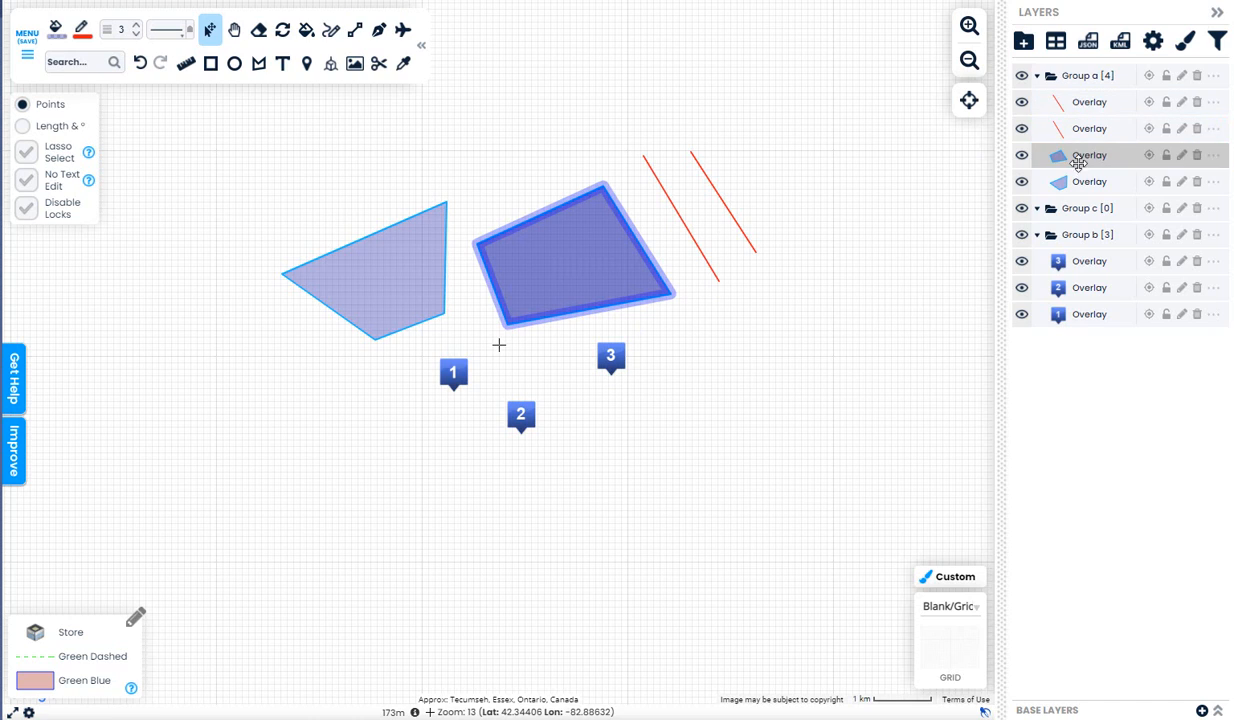
left_click(356, 33)
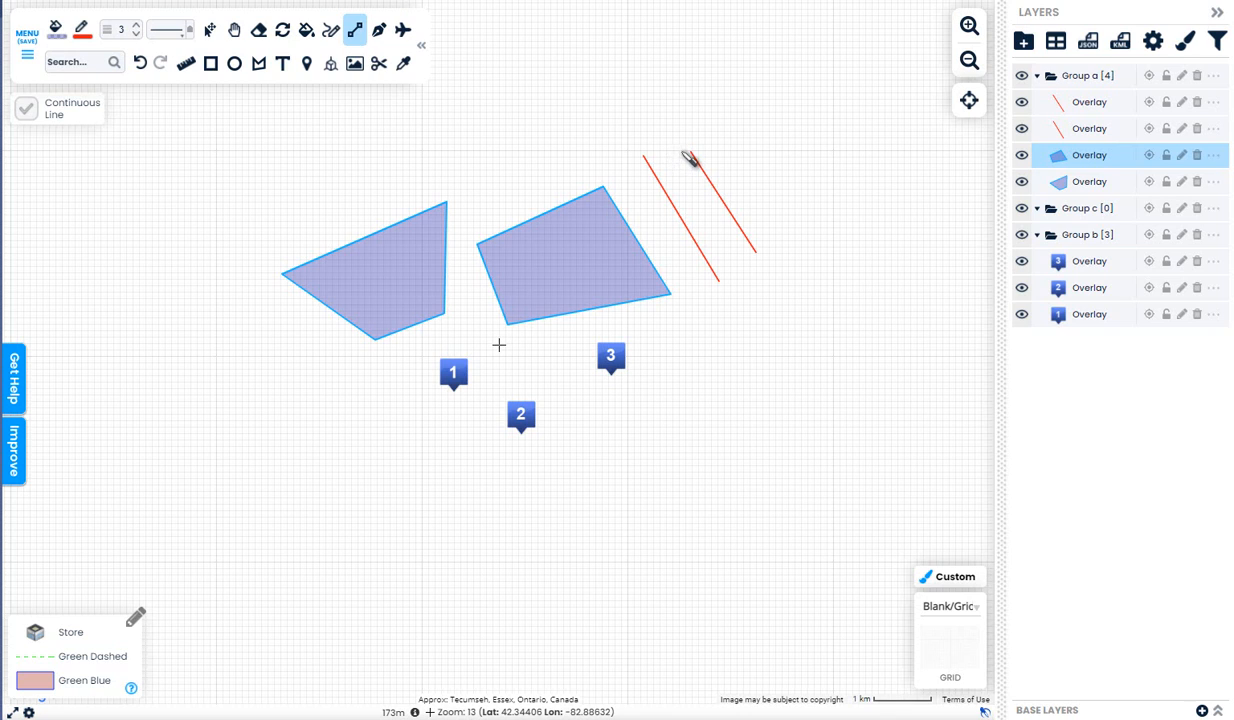
left_click_drag(672, 76, 813, 155)
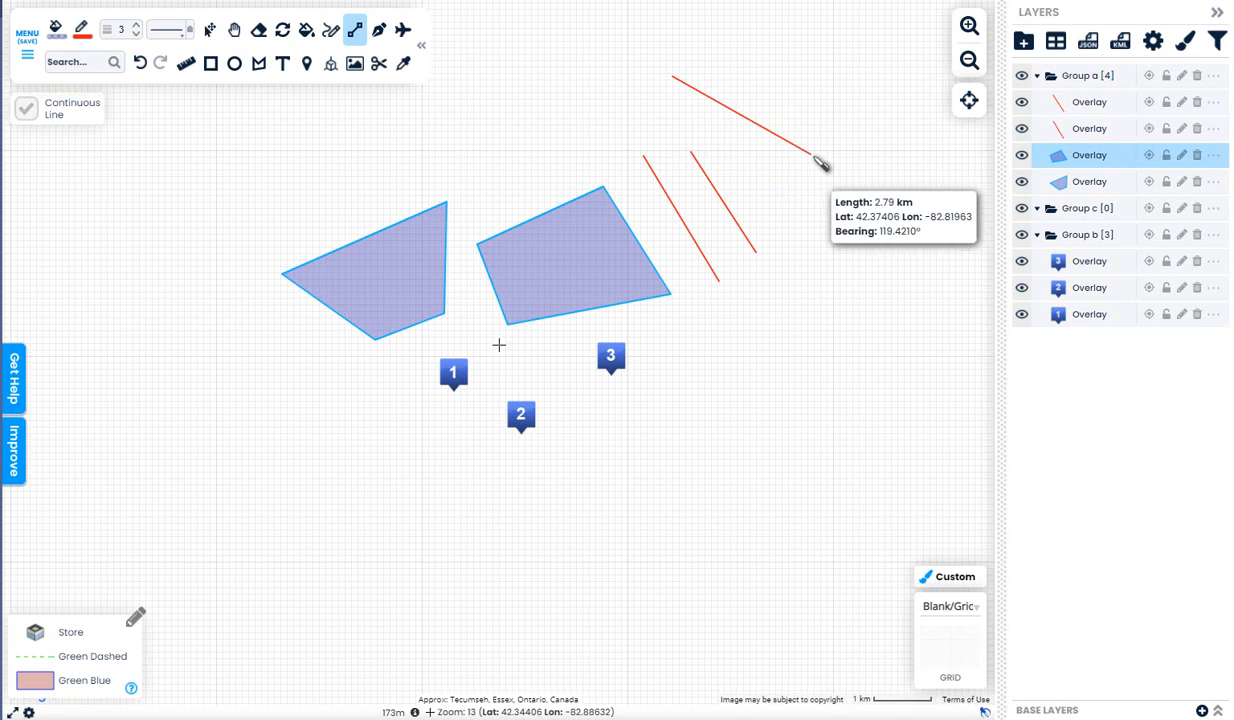
left_click_drag(444, 137, 545, 126)
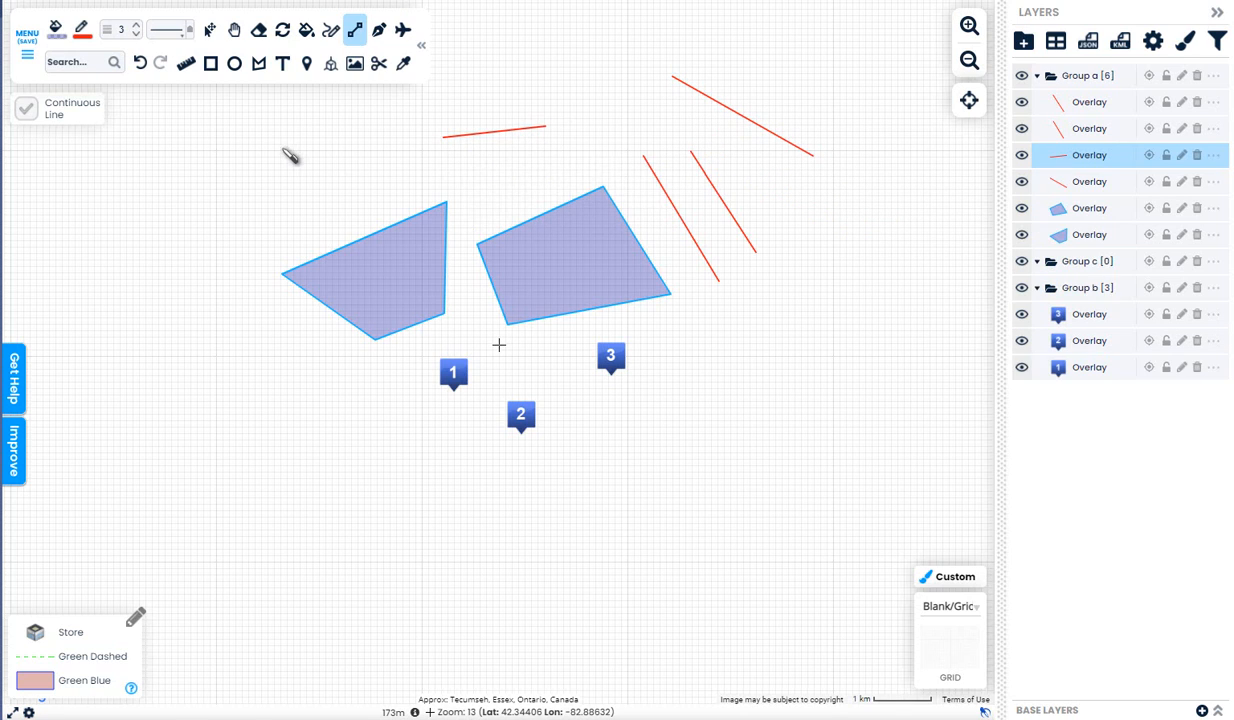
left_click_drag(288, 151, 374, 173)
left_click_drag(255, 201, 325, 207)
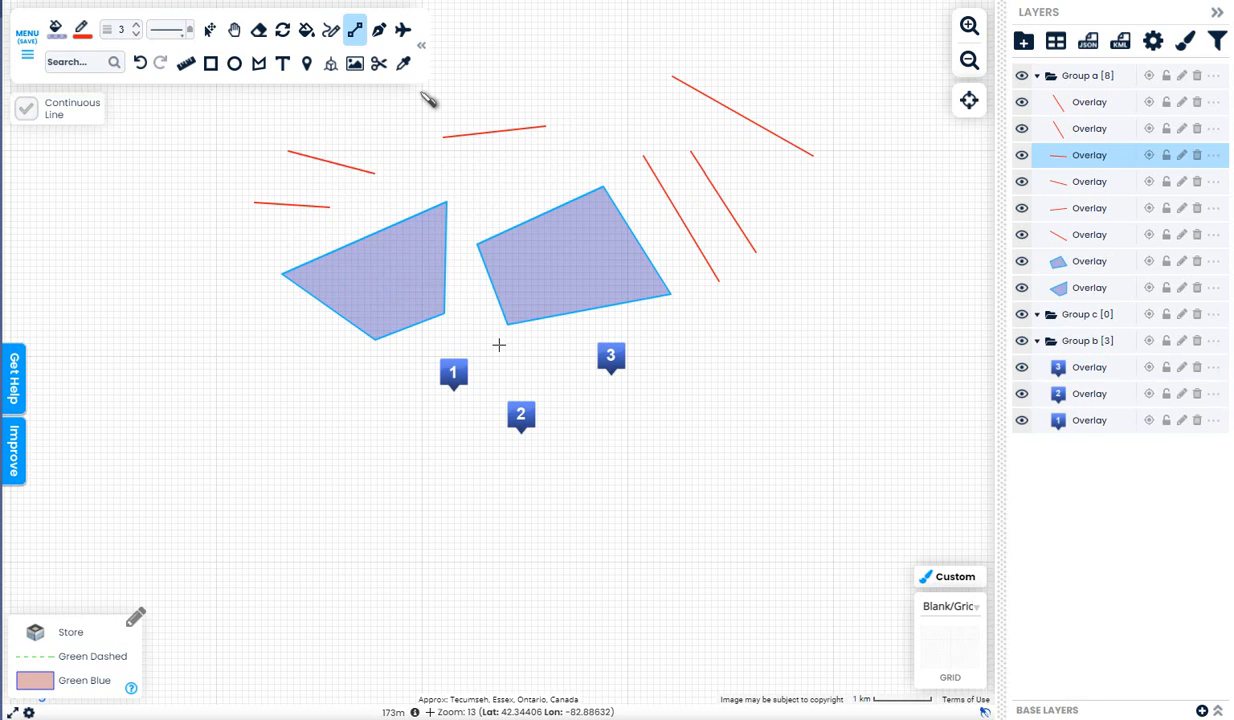
left_click(207, 33)
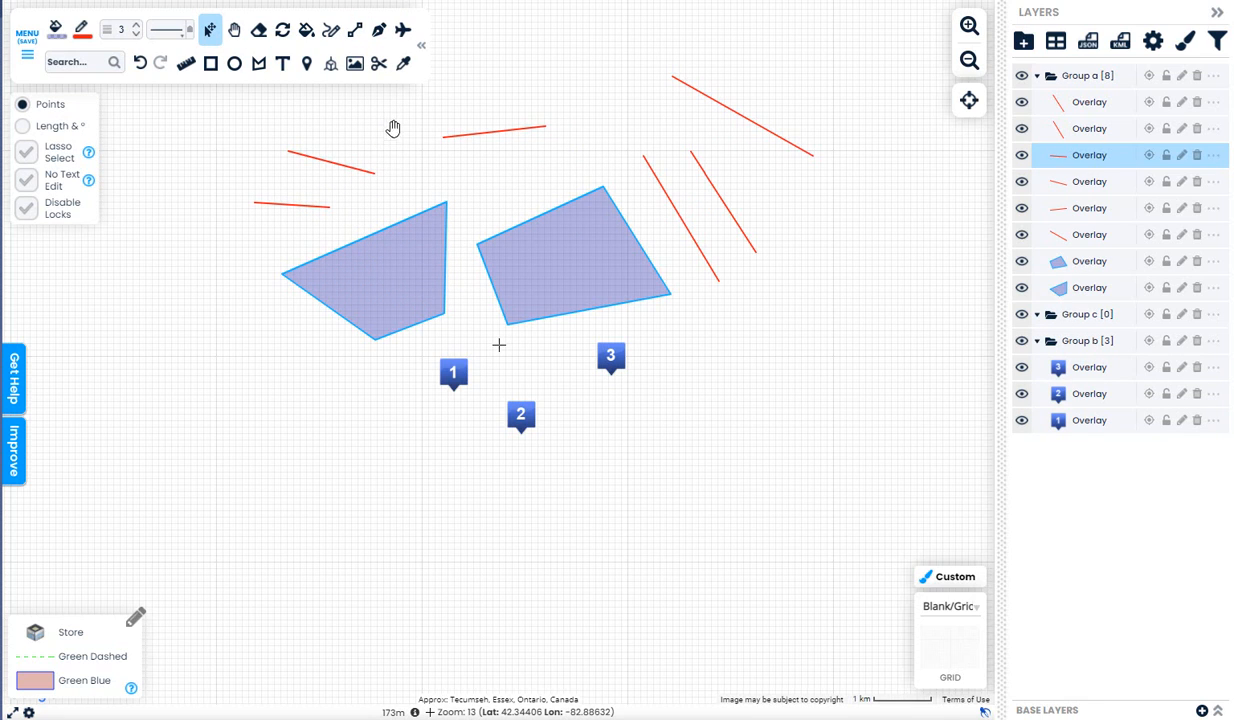
Select all six red lines and two polygons of Group a and shift them slightly up-left
left_click(1030, 268)
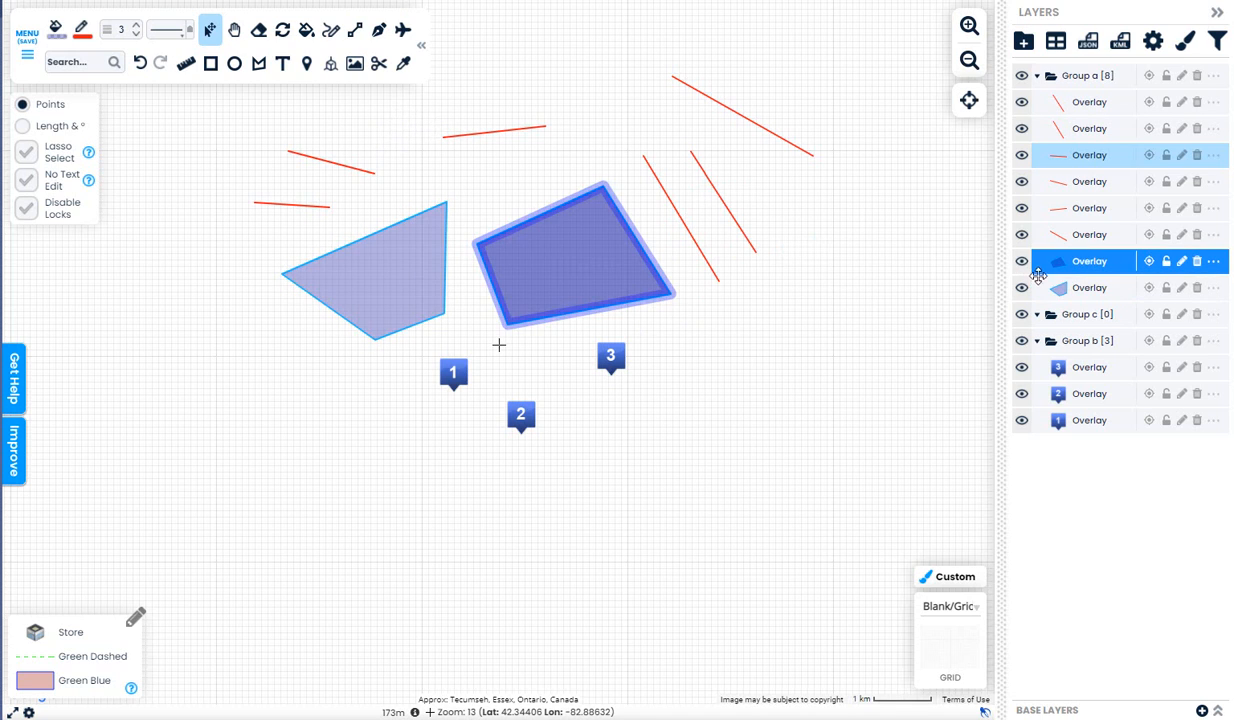
left_click(1095, 234)
left_click(1090, 208, "ctrl")
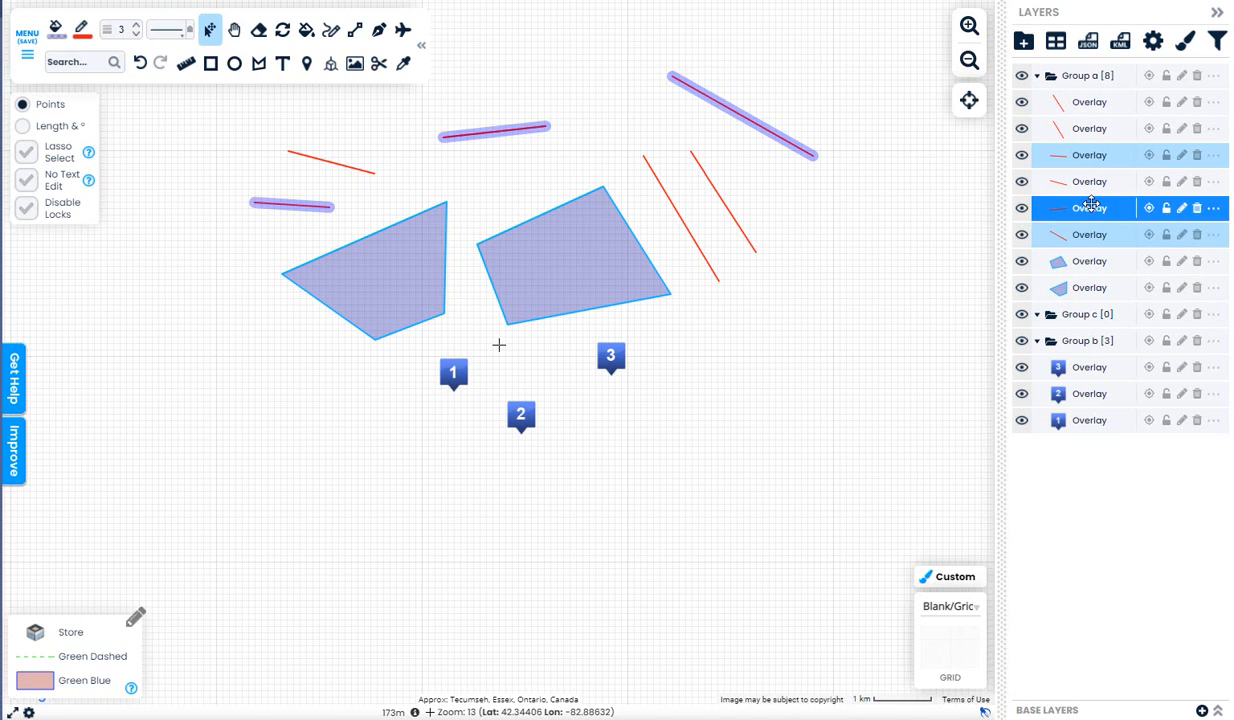
left_click(1090, 102, "ctrl")
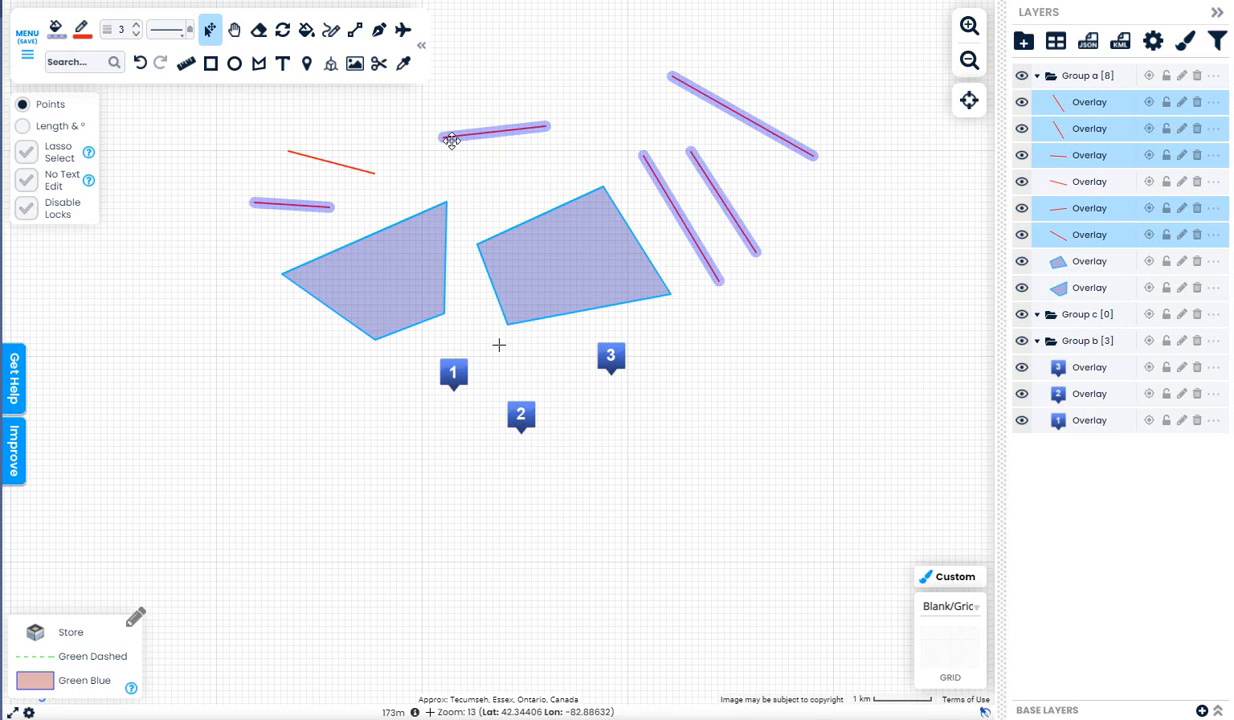
left_click(1065, 78)
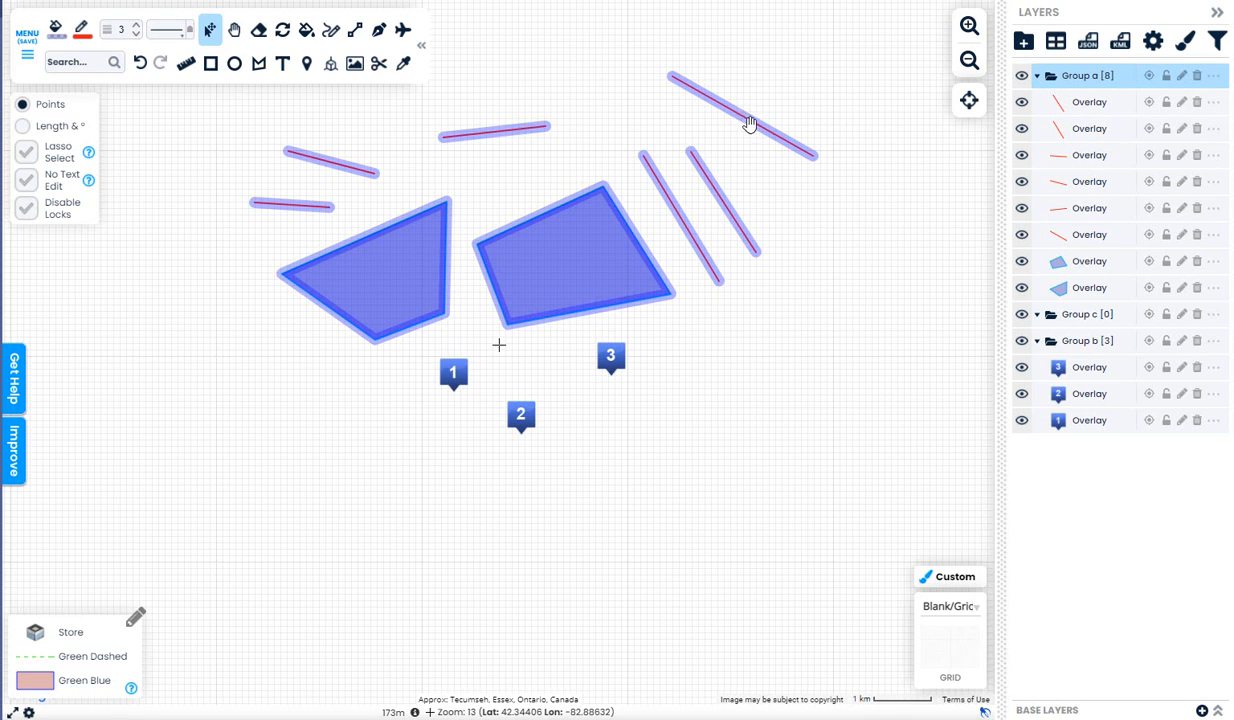
left_click_drag(750, 123, 733, 103)
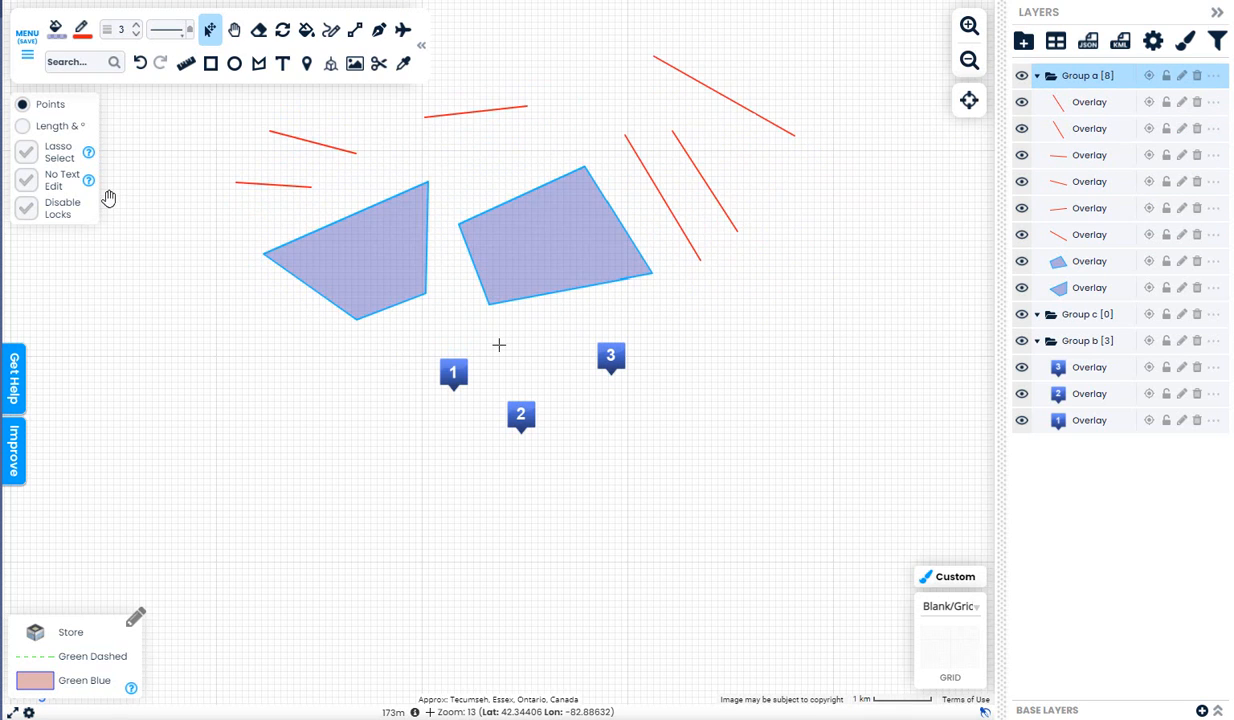
With Lasso Select, nudge the two polygons and two short left lines slightly left
left_click(27, 155)
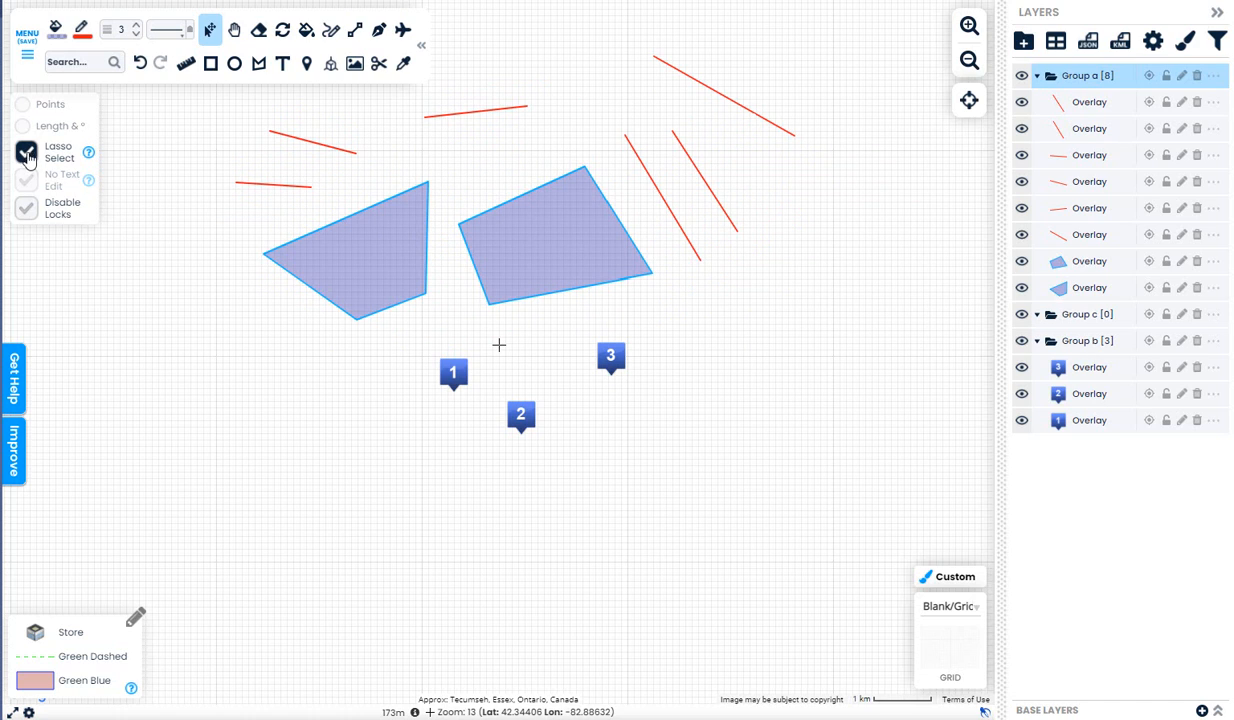
mouse_move(242, 118)
left_mouse_down()
mouse_move(151, 201)
mouse_move(259, 370)
mouse_move(435, 323)
mouse_move(450, 188)
mouse_move(297, 101)
mouse_move(219, 105)
left_mouse_up()
left_click_drag(502, 224, 480, 220)
left_click(455, 329)
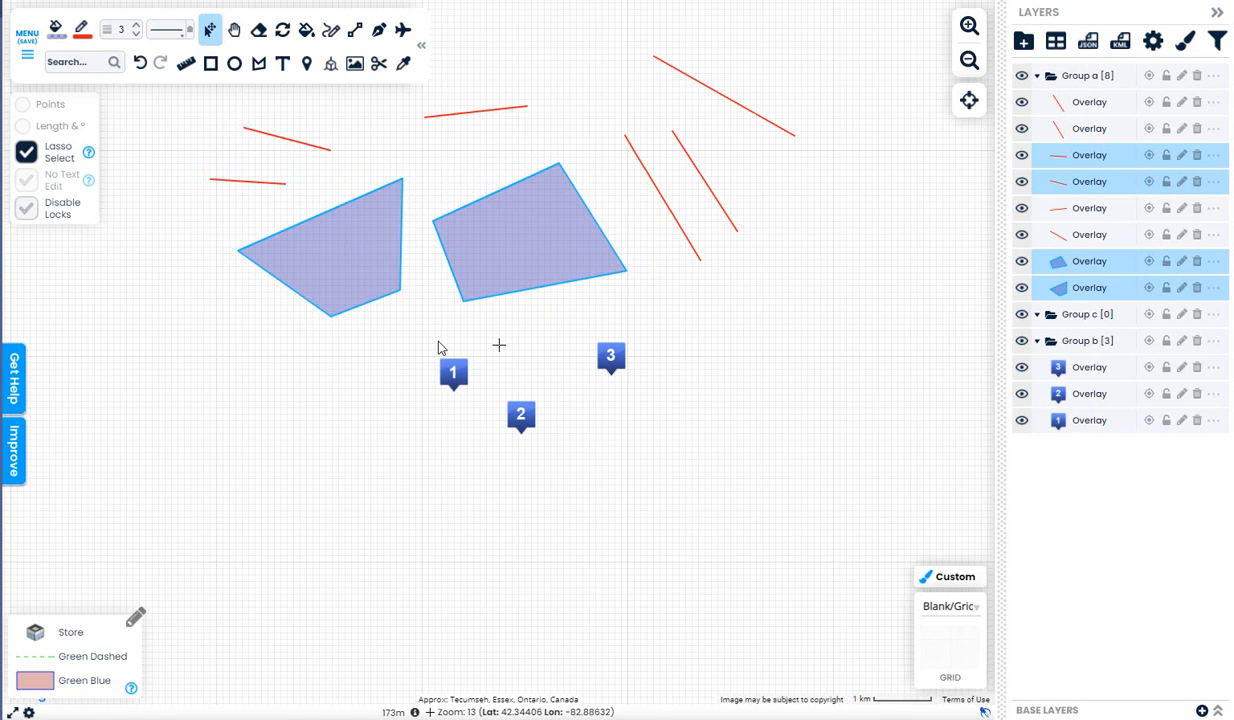
Move the three numbered markers down-left and restyle all three with the Store icon
mouse_move(421, 330)
left_mouse_down()
mouse_move(522, 503)
mouse_move(658, 328)
mouse_move(414, 337)
left_mouse_up()
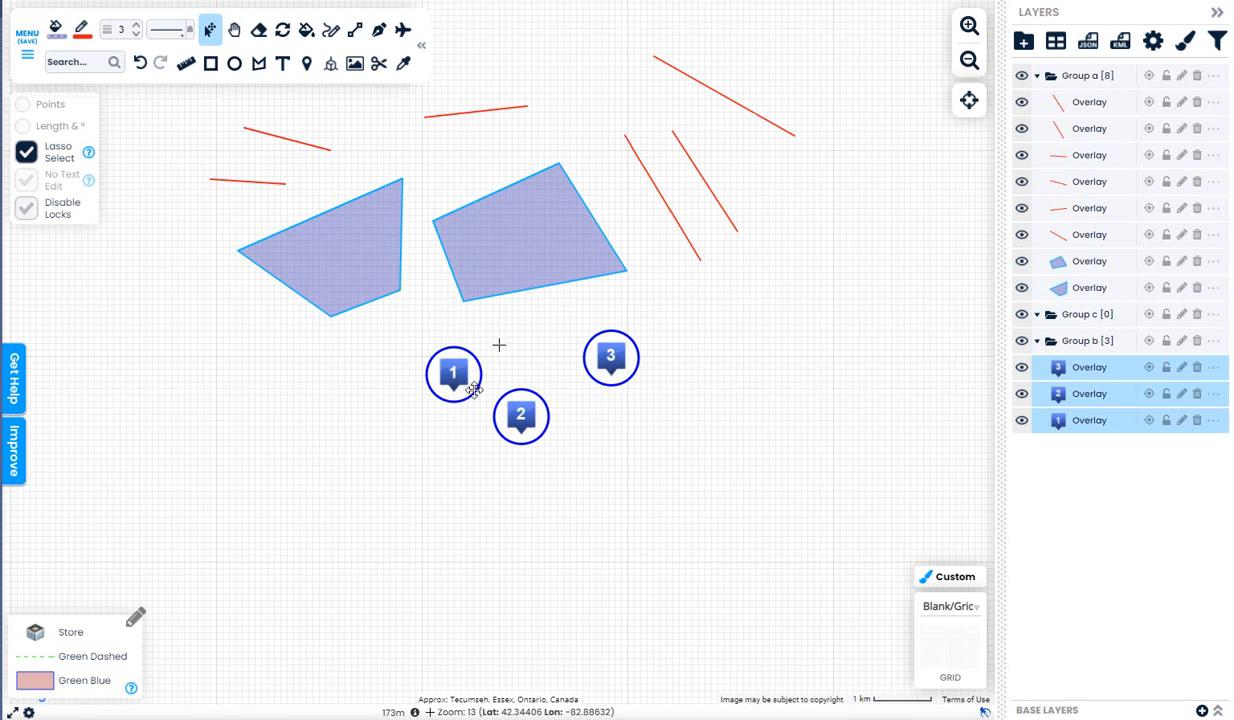
mouse_move(466, 392)
left_mouse_down()
mouse_move(452, 421)
mouse_move(461, 412)
left_mouse_up()
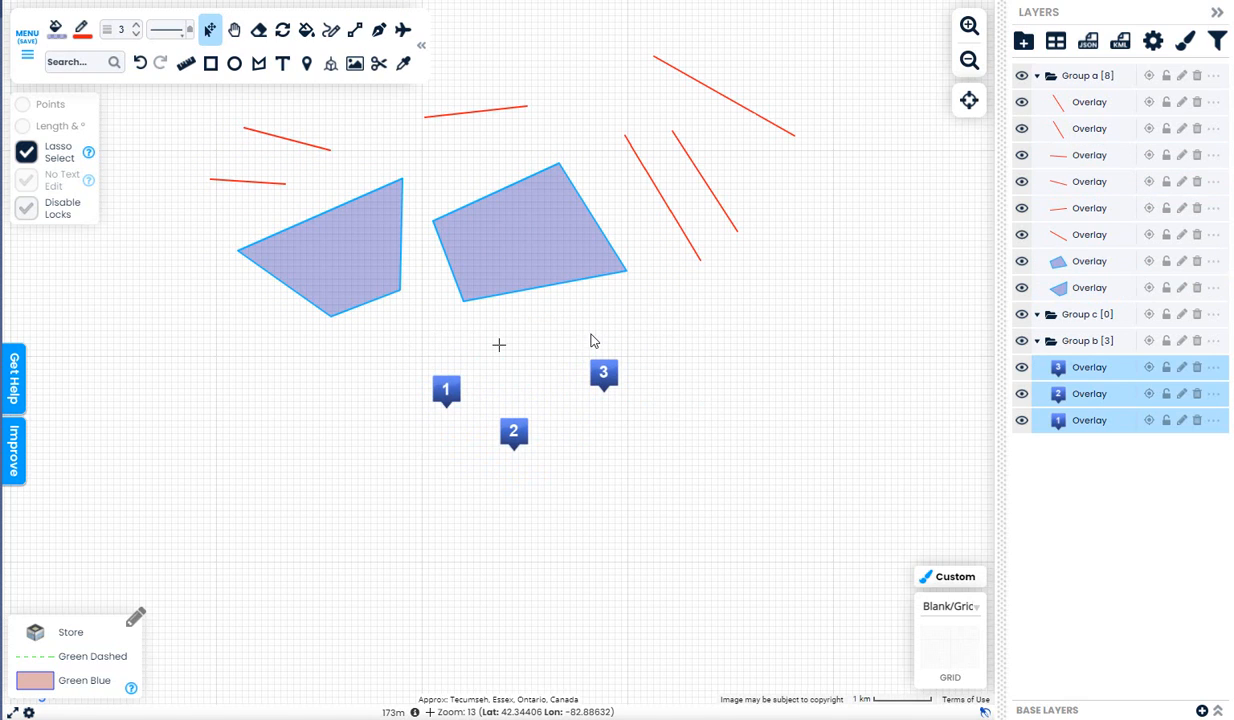
left_click_drag(546, 343, 393, 464)
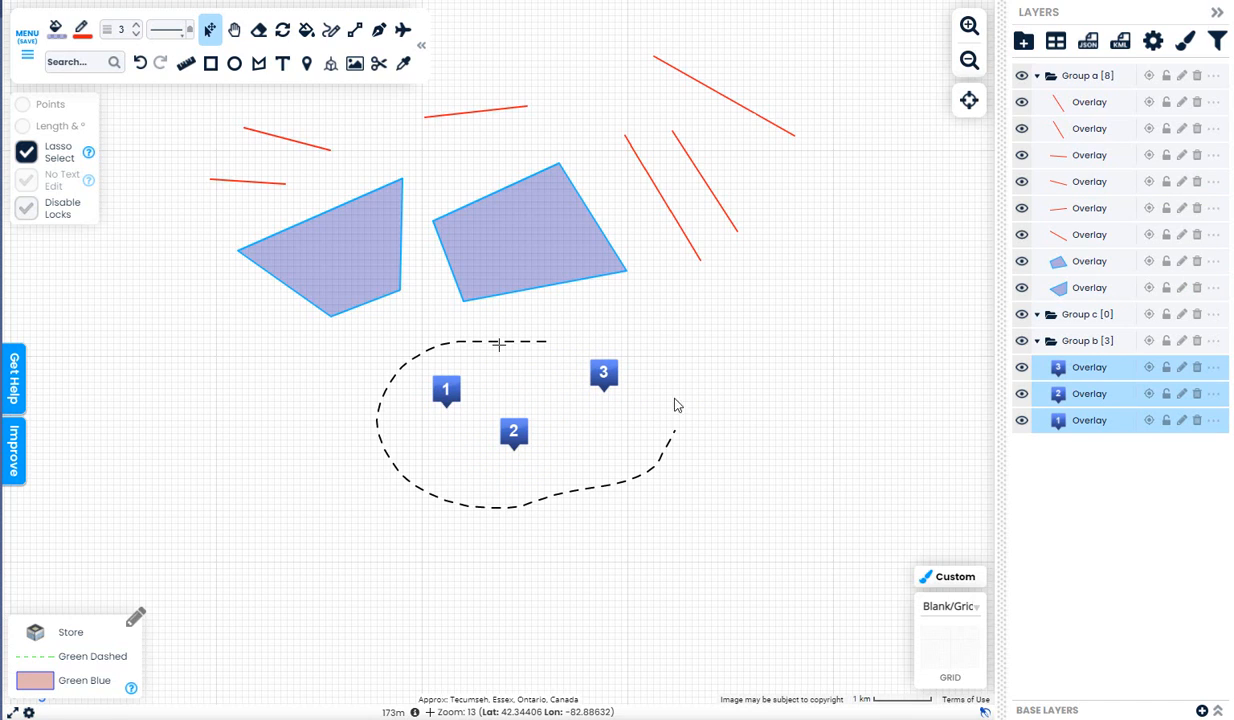
left_click_drag(675, 404, 443, 325)
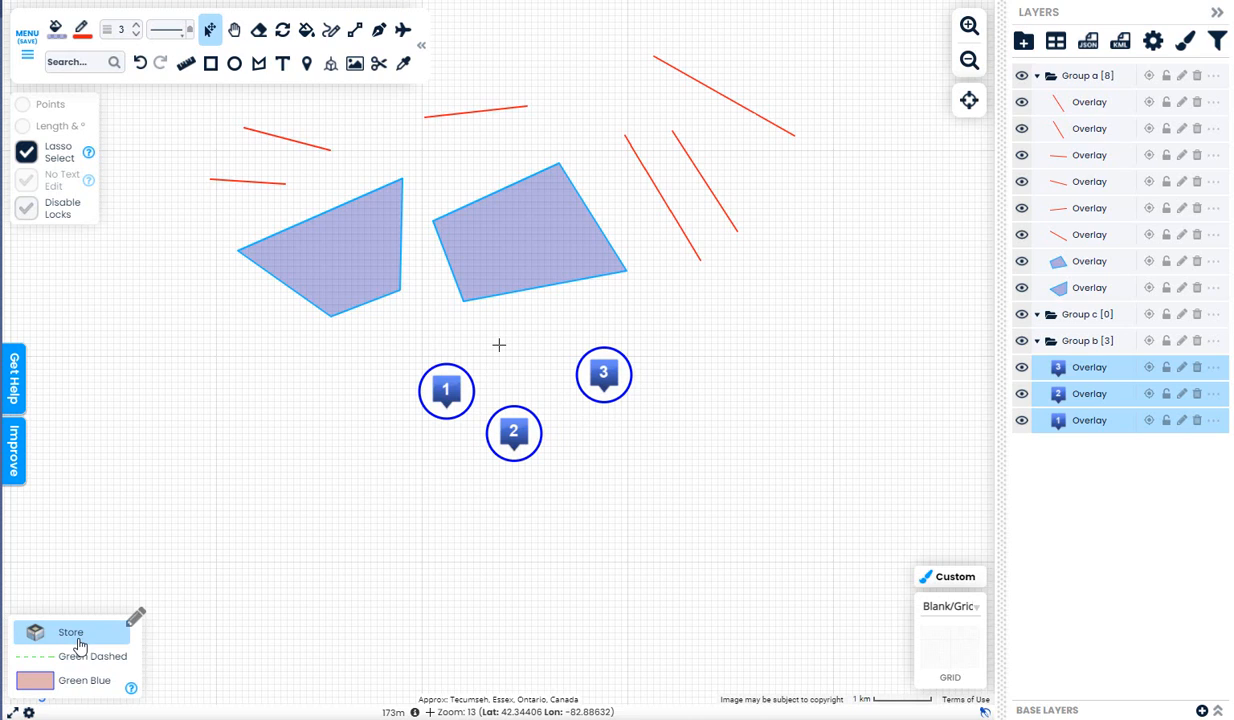
left_click(80, 640)
left_click(566, 380)
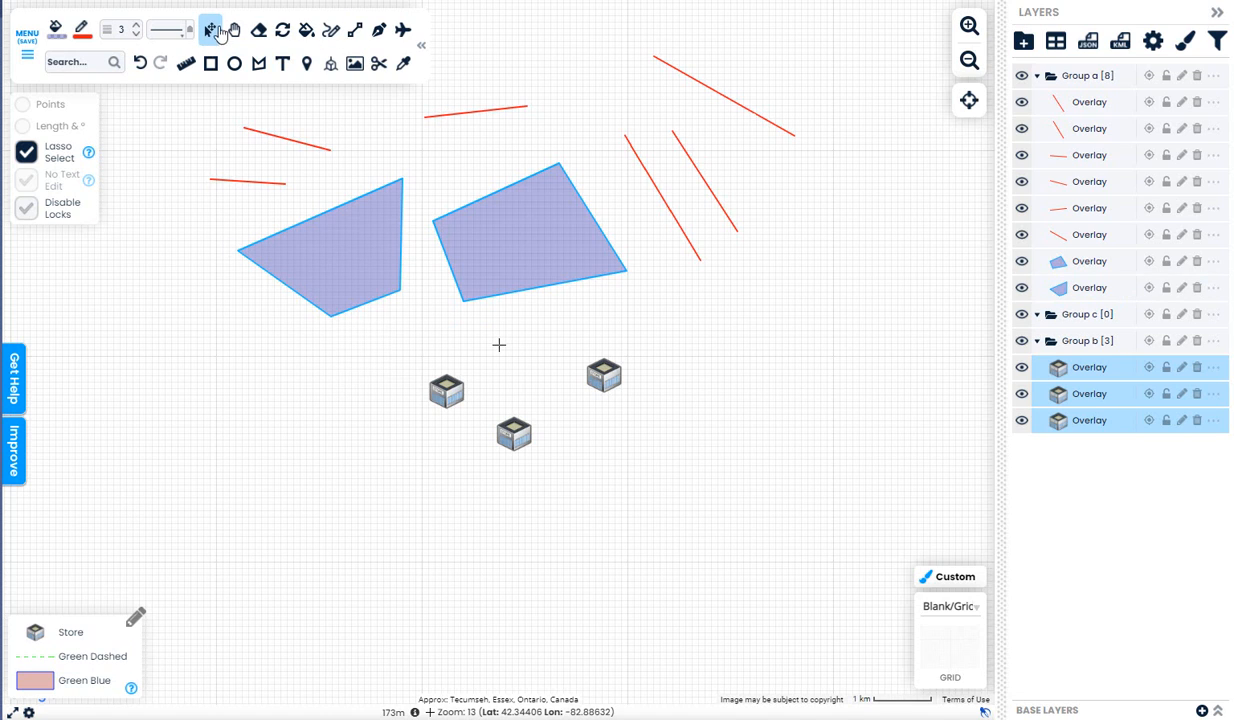
Apply the Green Dashed style to the two short upper-left red lines
left_click_drag(256, 105, 195, 213)
mouse_move(331, 179)
left_mouse_down()
mouse_move(258, 97)
mouse_move(228, 104)
left_mouse_up()
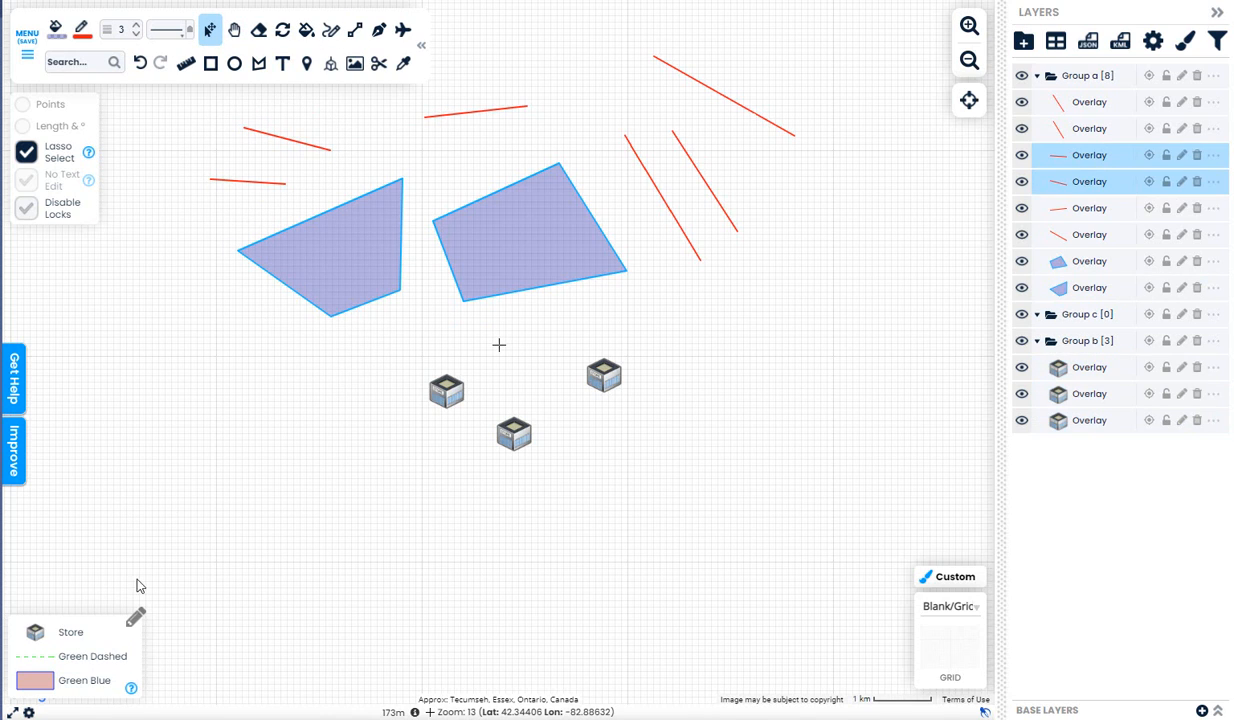
left_click(123, 655)
left_click(581, 387)
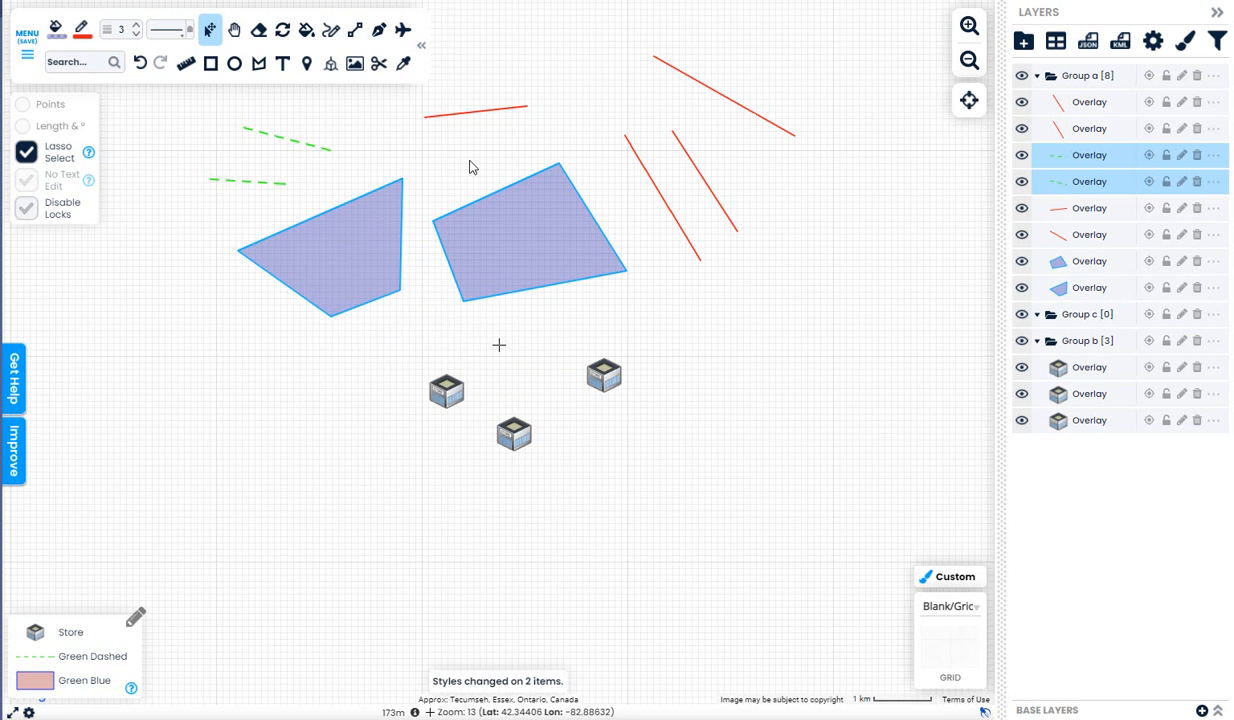
In the legend editor, change the Green Blue style's outline colour to red
left_click(136, 619)
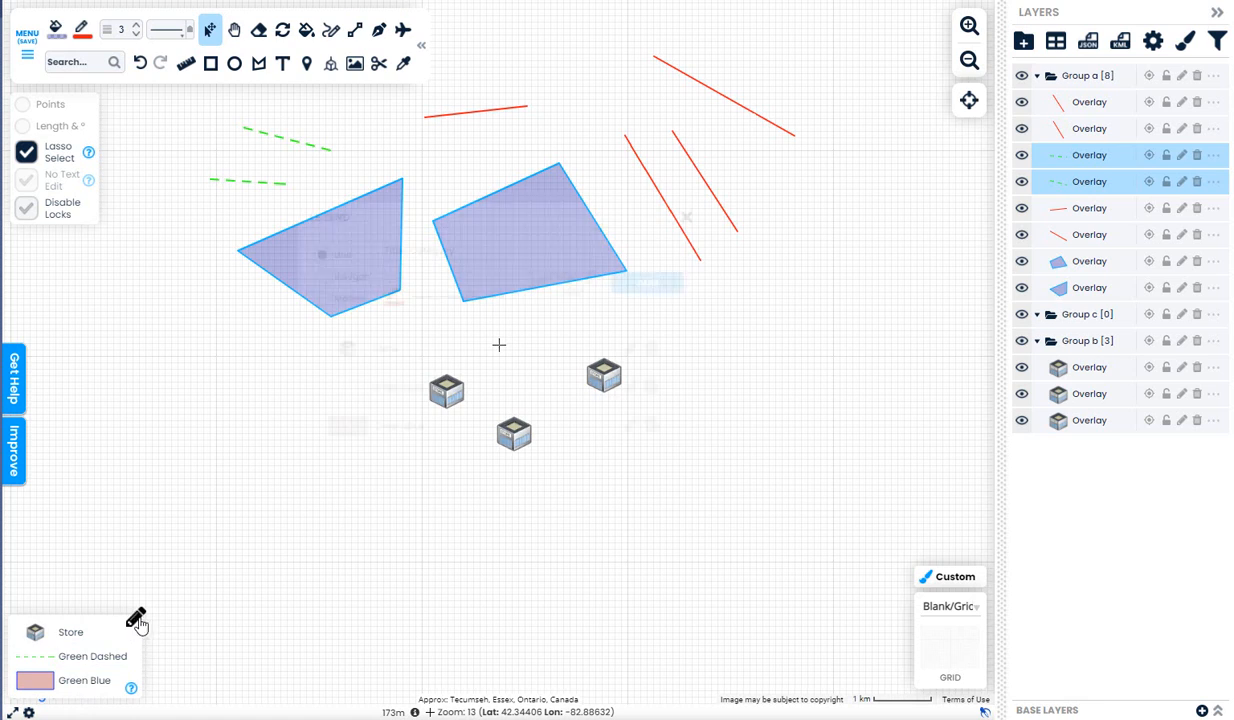
left_click(630, 425)
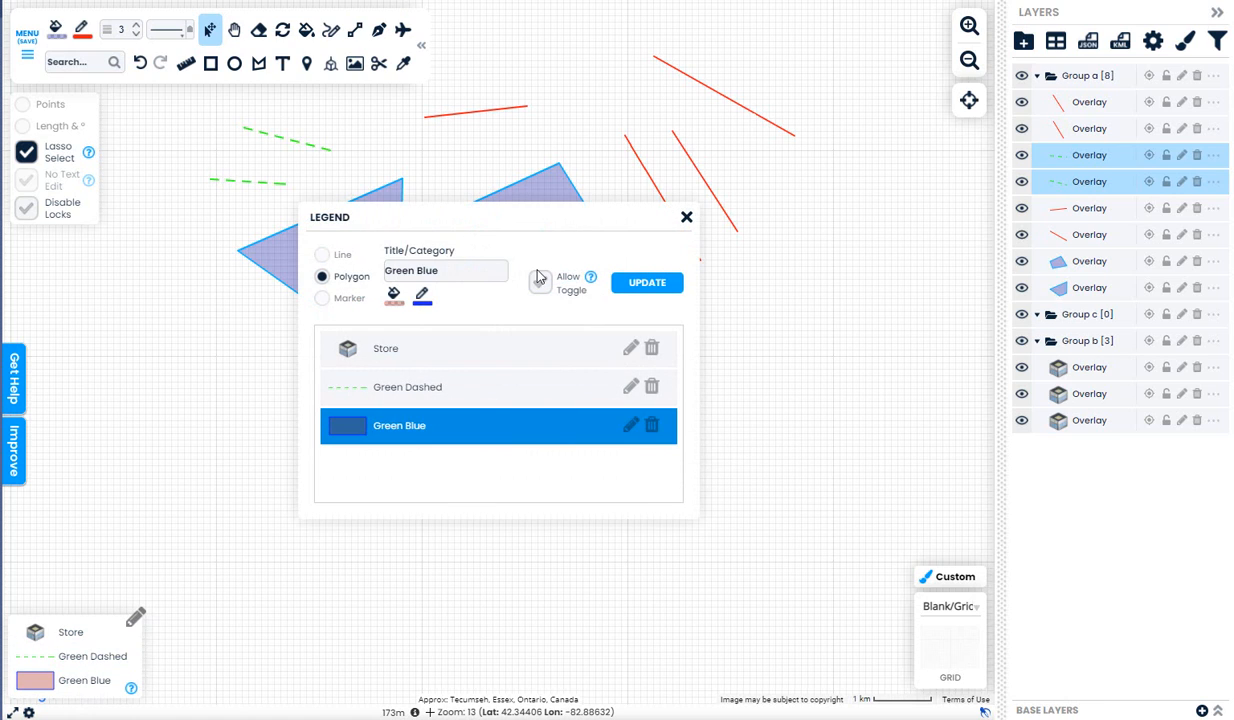
left_click(423, 297)
left_click(565, 317)
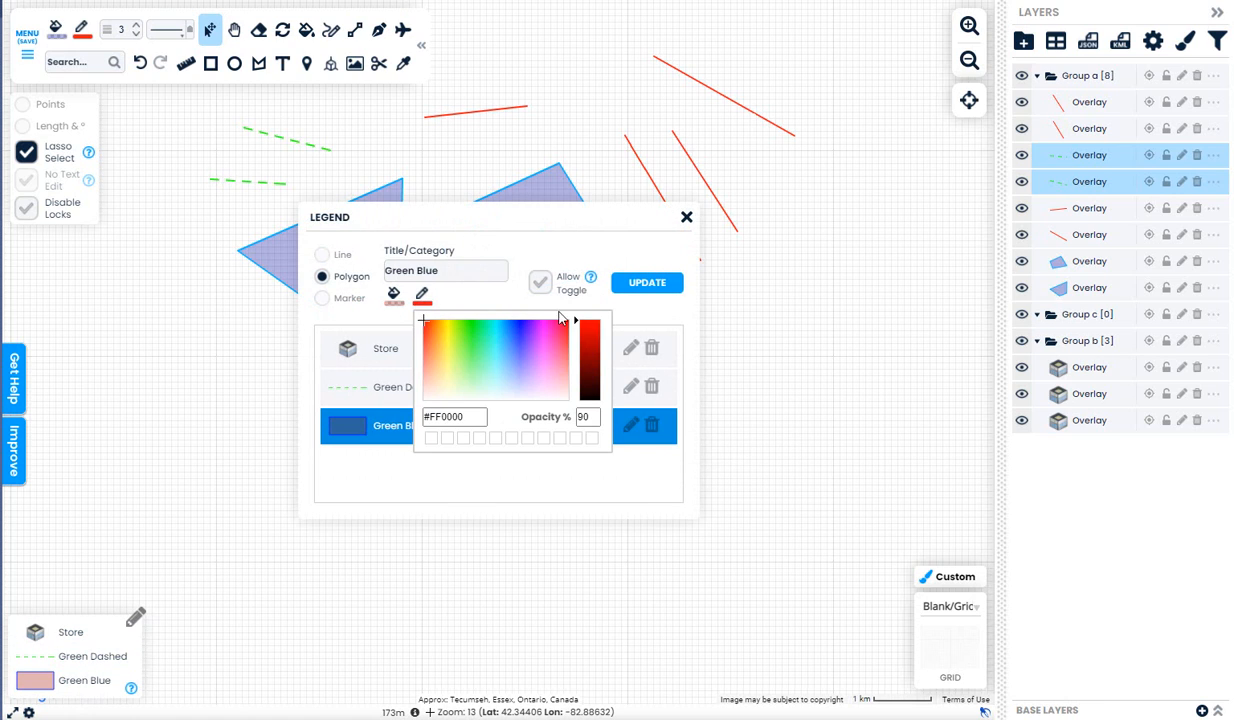
left_click(650, 285)
left_click(686, 217)
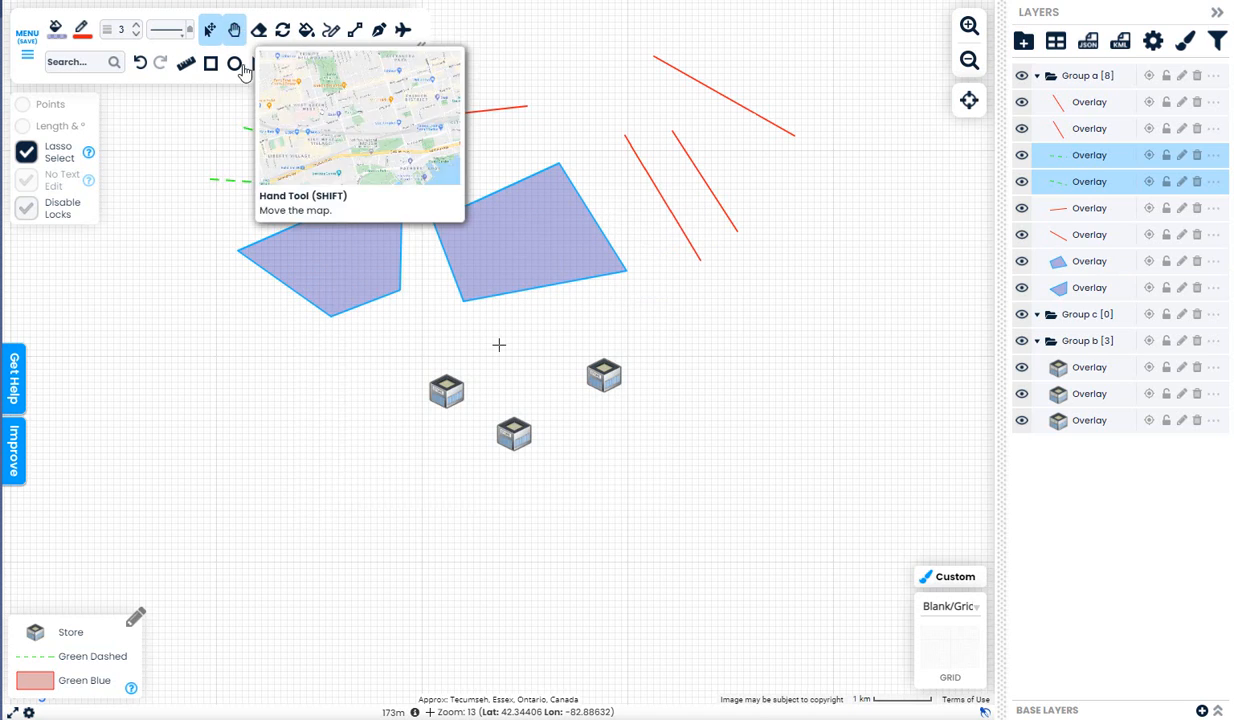
Apply the red Green Blue style to both polygons
mouse_move(350, 185)
left_mouse_down()
mouse_move(211, 233)
mouse_move(324, 345)
mouse_move(601, 301)
mouse_move(600, 203)
mouse_move(386, 165)
left_mouse_up()
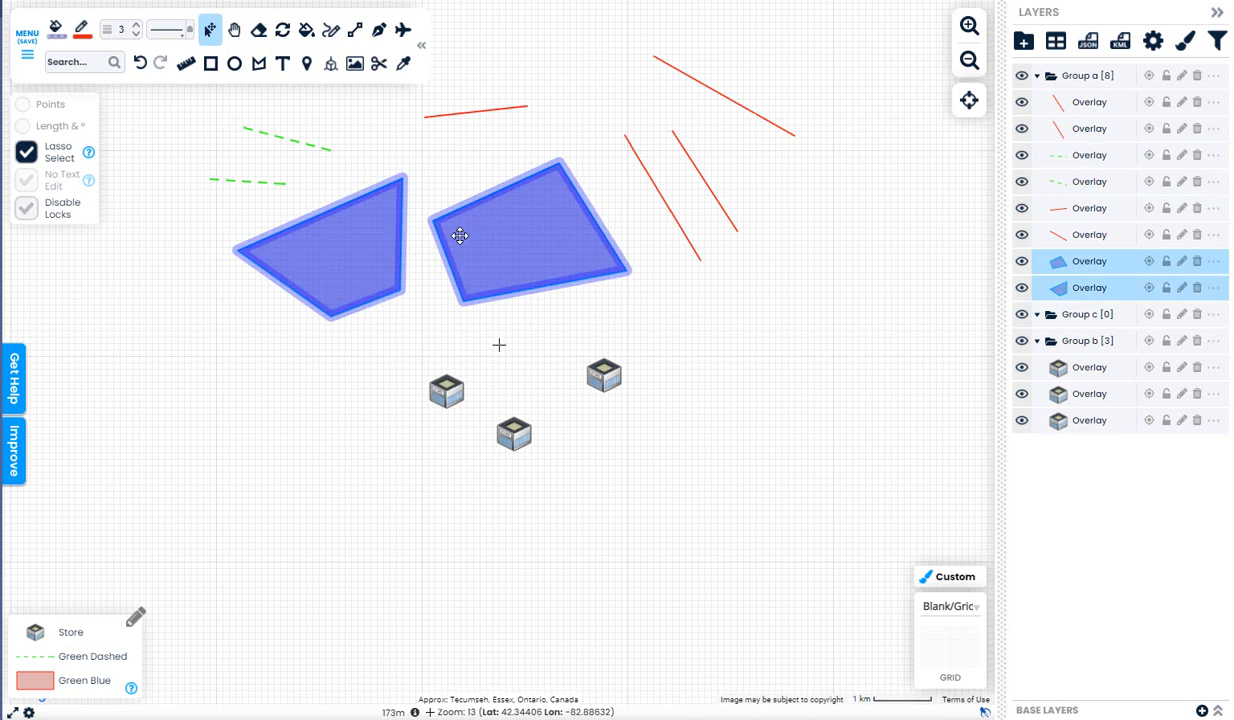
left_click(83, 680)
left_click(545, 383)
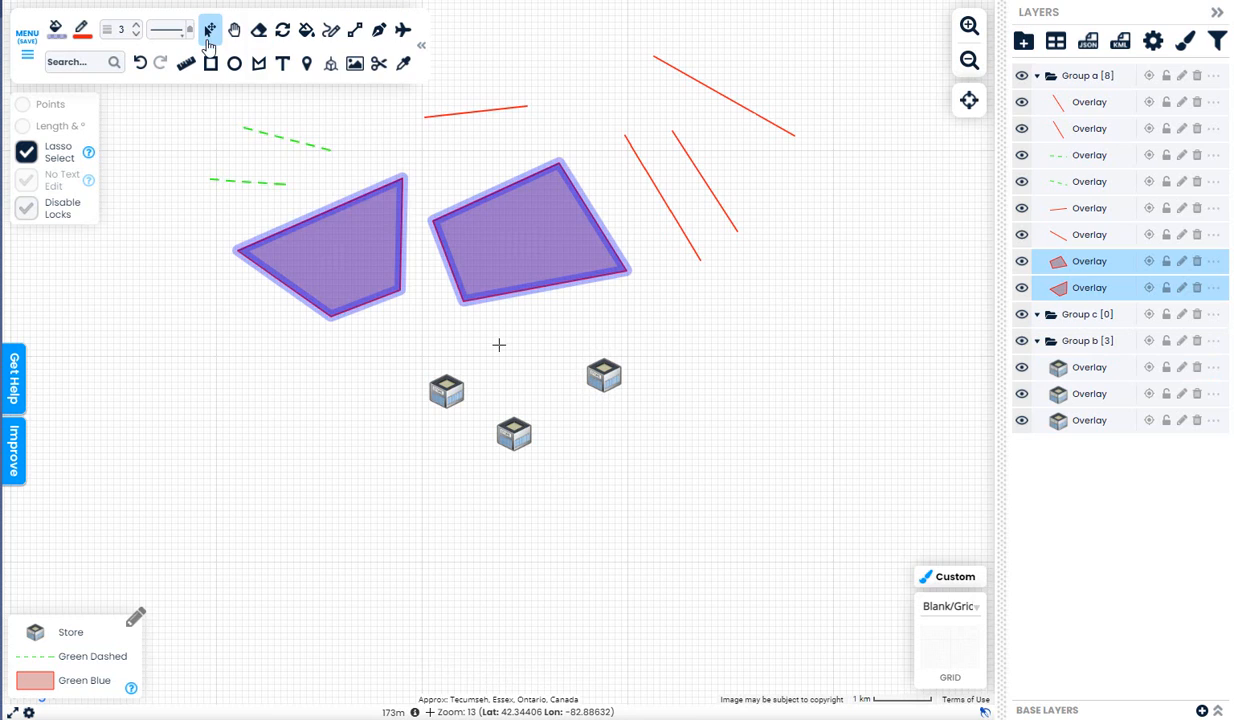
Rotate the polygons slightly with the Rotate tool and select all of Group a
left_click(284, 30)
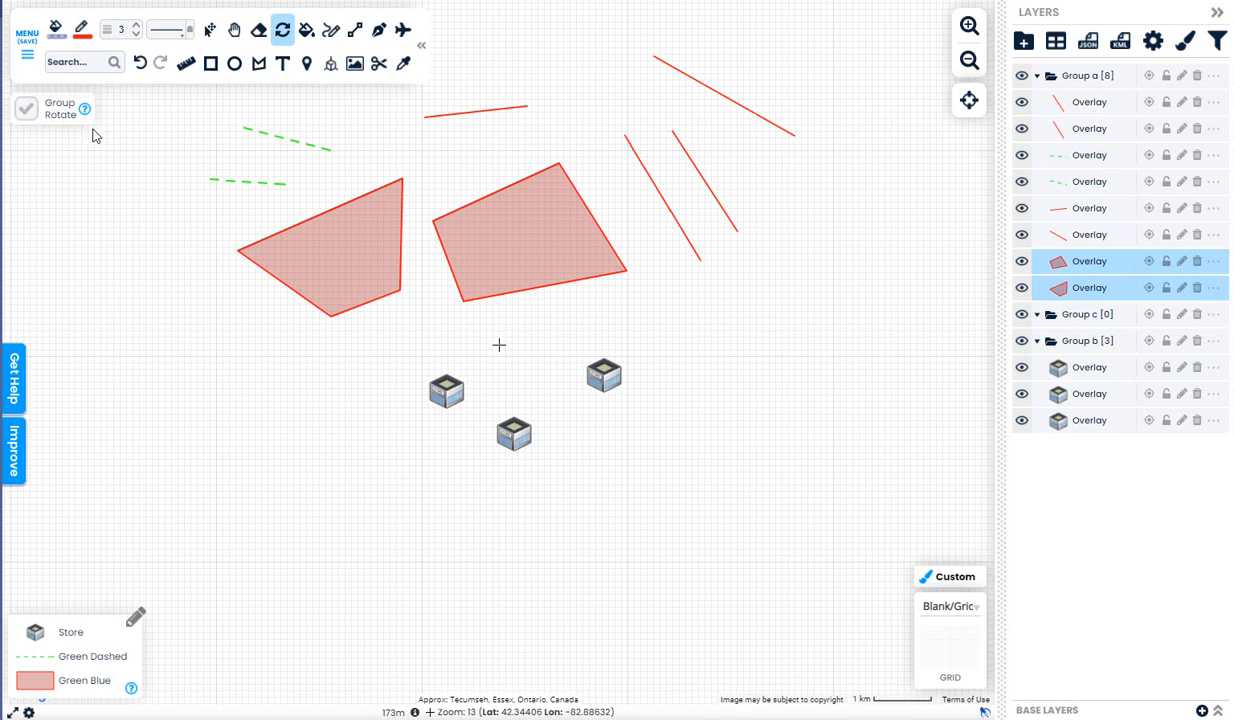
left_click_drag(505, 210, 548, 173)
left_click(1101, 76)
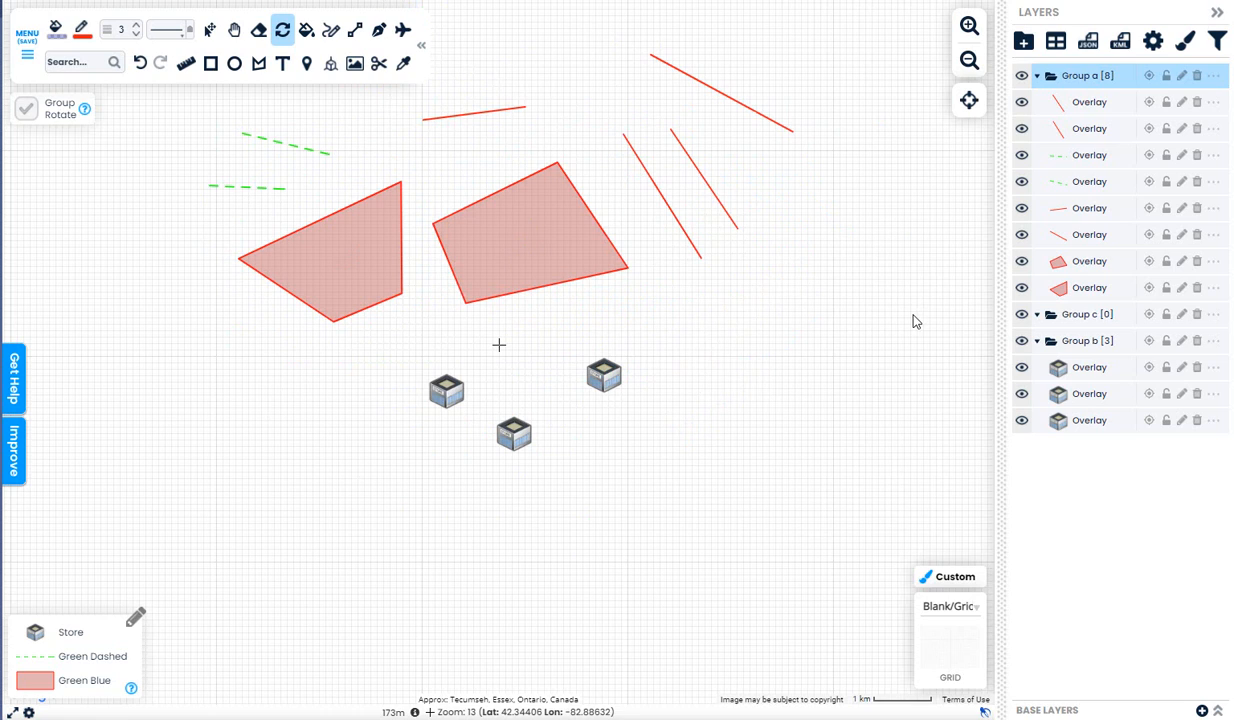